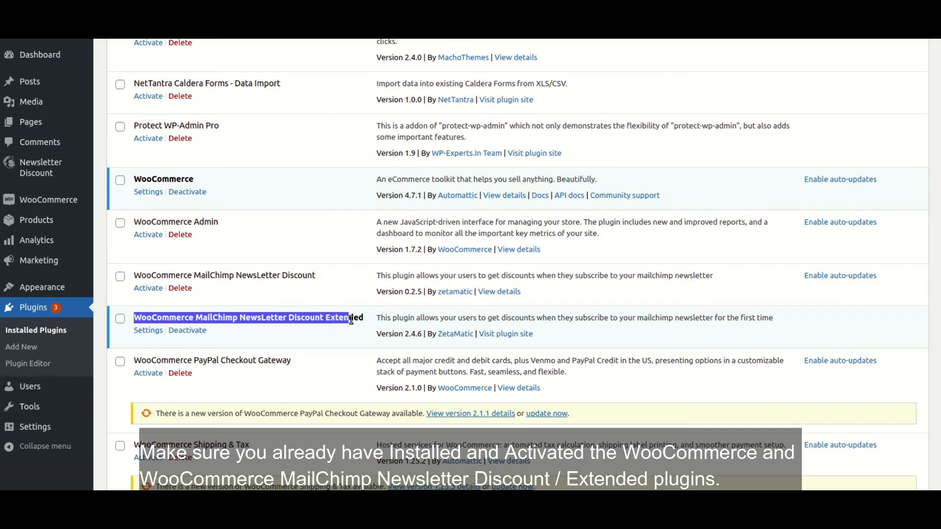
Review the WooCommerce MailChimp NewsLetter Discount and Extra Fields plugin names on the page
left_click(338, 321)
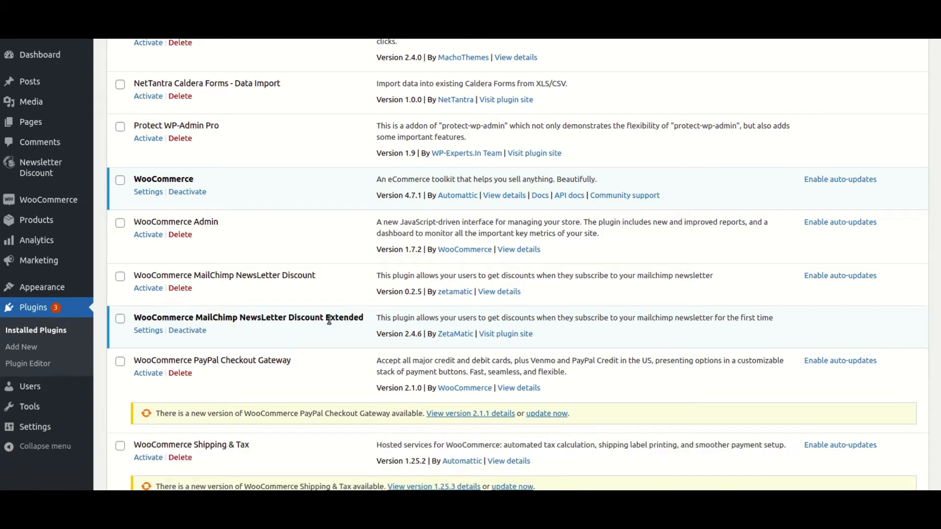
left_click_drag(136, 277, 316, 280)
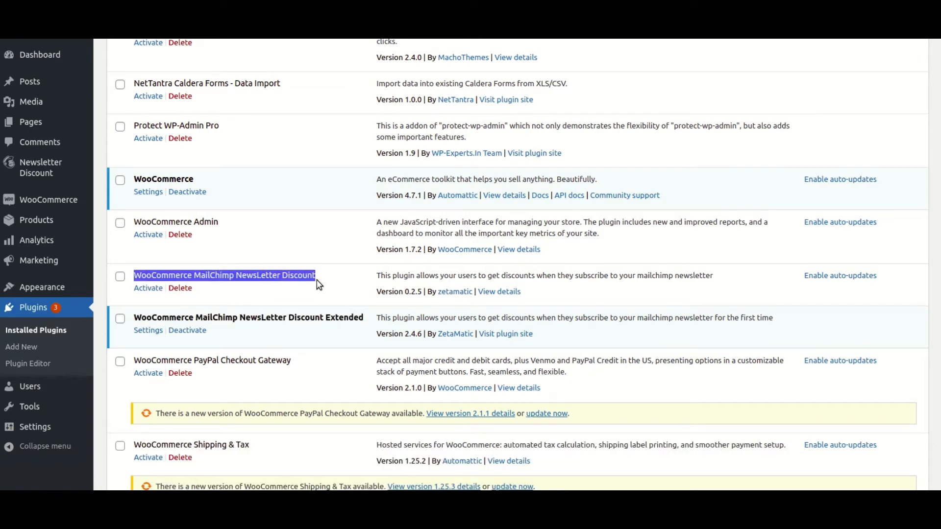
left_click(271, 327)
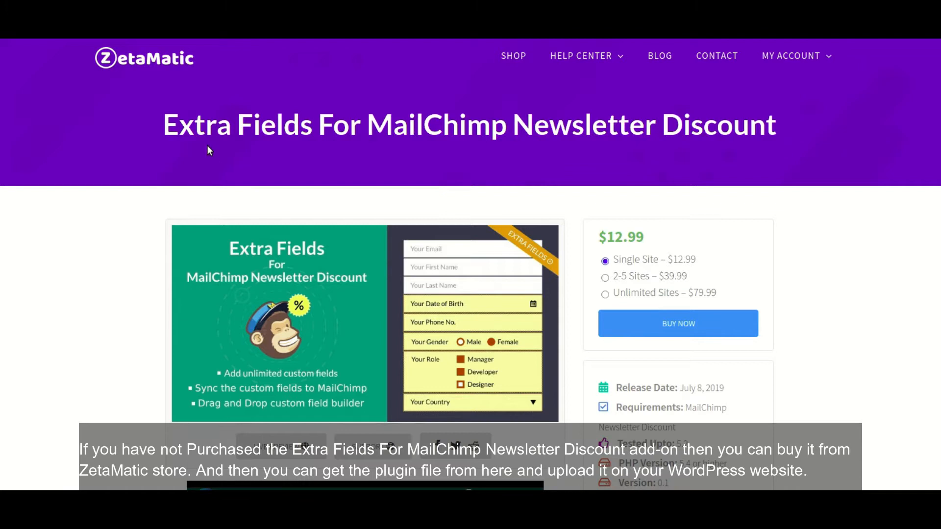
left_click_drag(151, 129, 856, 134)
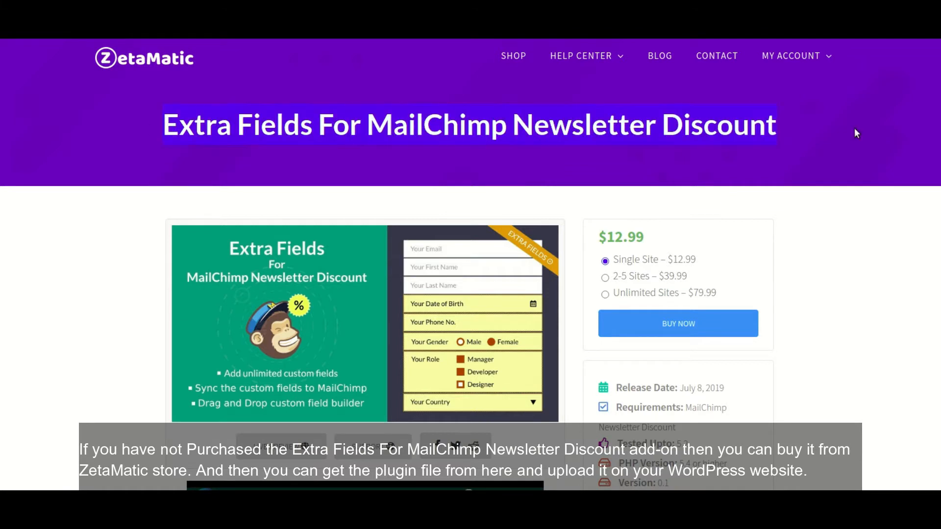
scroll(726, 206, "down", 3)
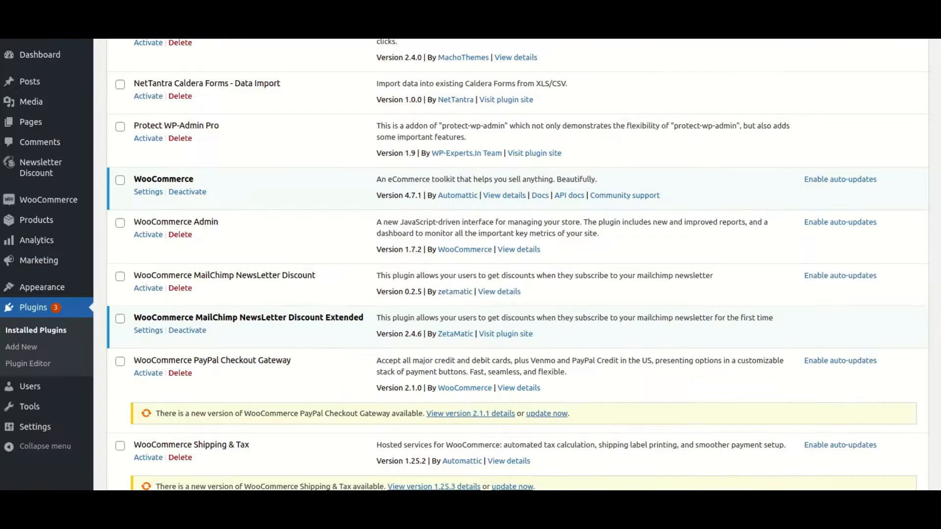
scroll(304, 183, "up", 15)
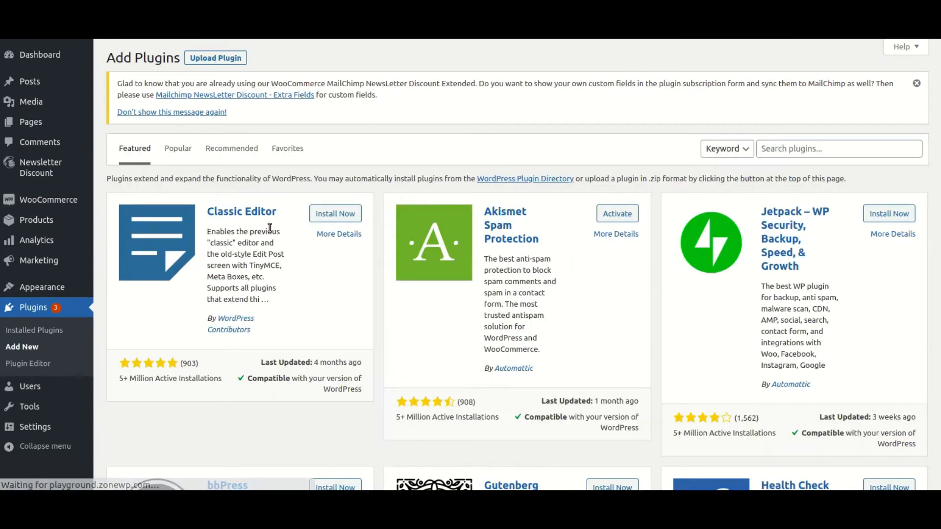
Upload mailchimp-newsletter-discount-extra-fields.zip as a new plugin and install it
left_click(917, 83)
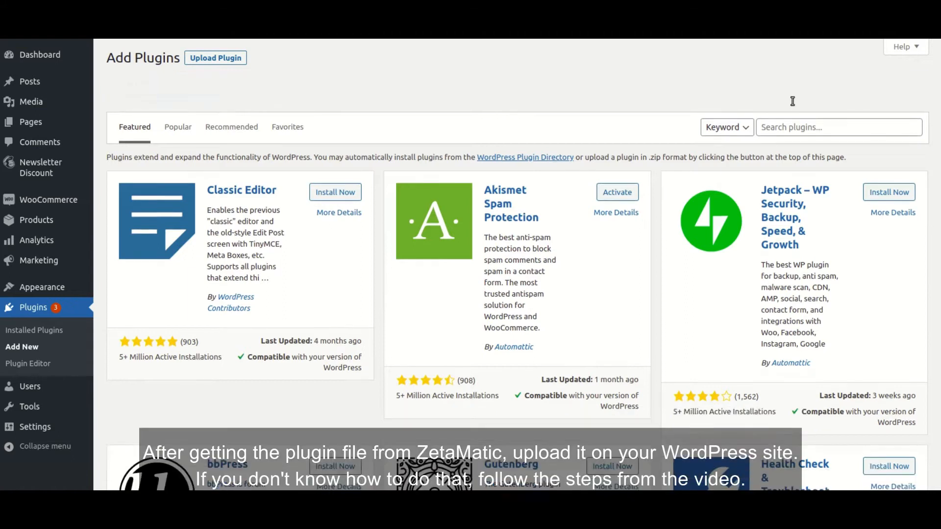
left_click(227, 58)
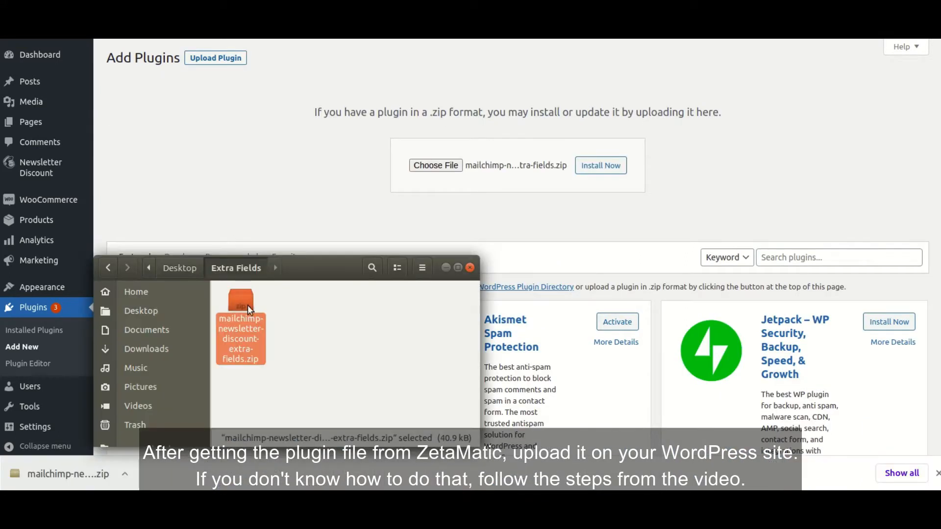
left_click_drag(236, 318, 436, 172)
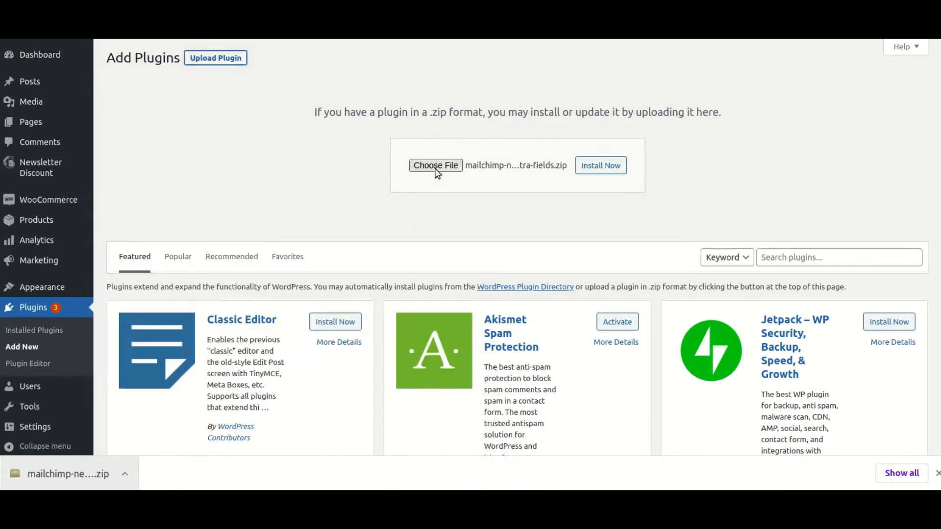
left_click(604, 166)
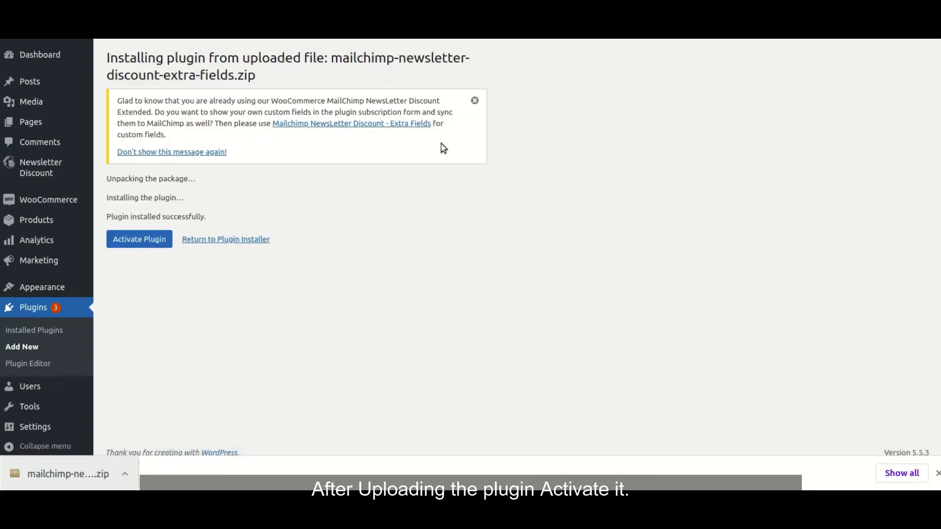
Activate Mailchimp NewsLetter Discount - Extra Fields and confirm it shows as active in Installed Plugins
left_click(475, 101)
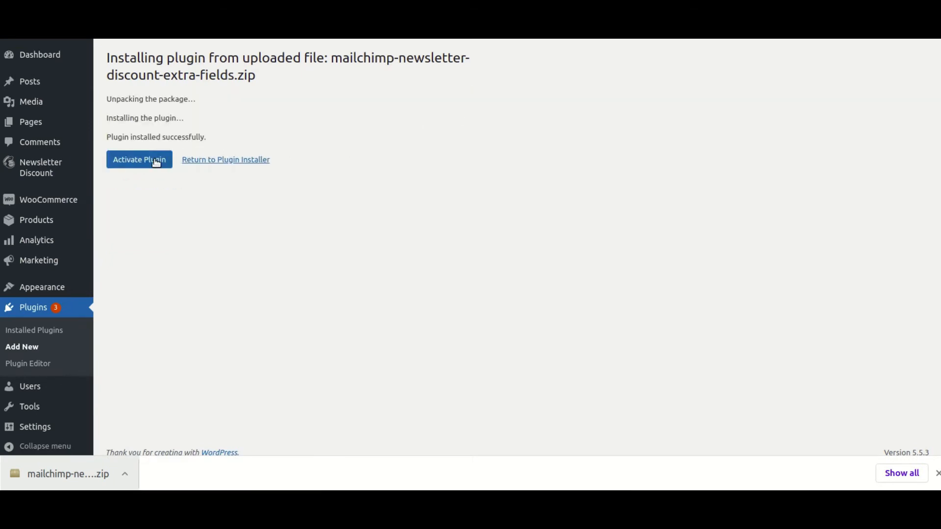
left_click(156, 162)
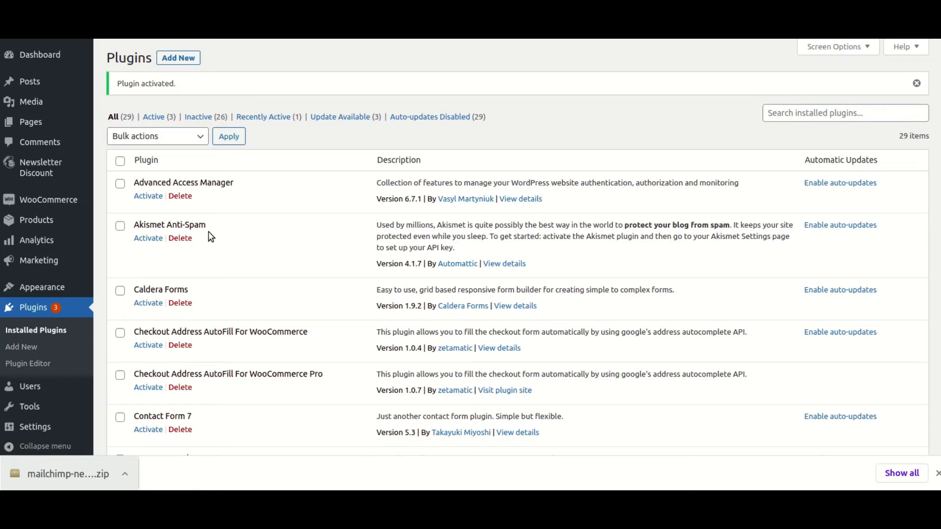
scroll(210, 236, "down", 10)
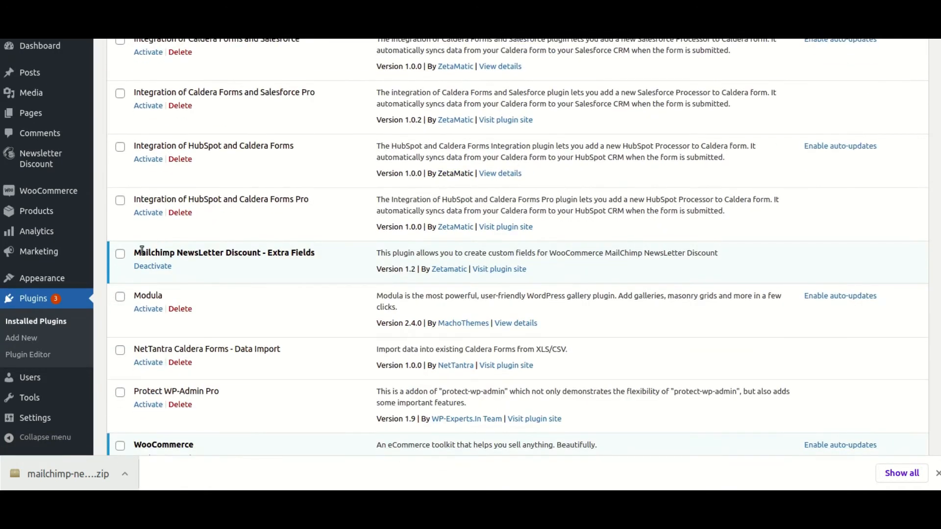
left_click_drag(136, 252, 341, 258)
left_click(252, 255)
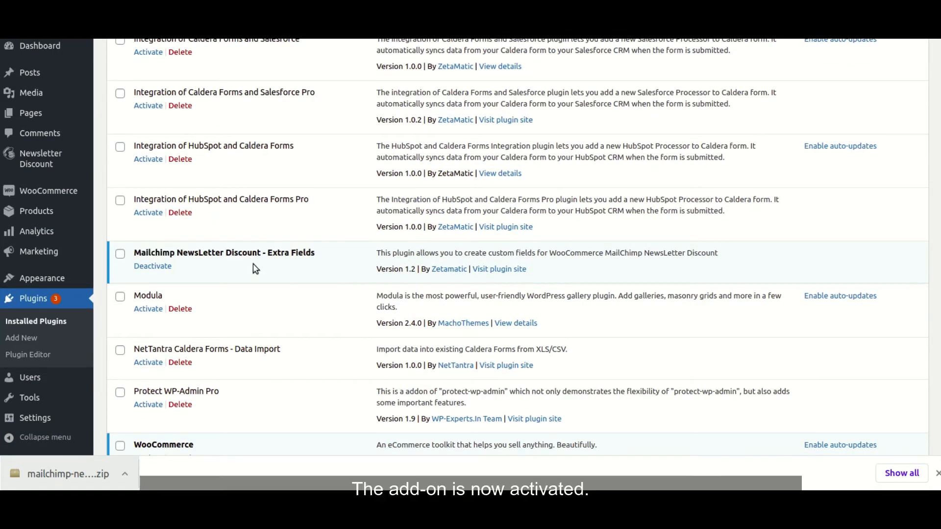
scroll(153, 302, "down", 6)
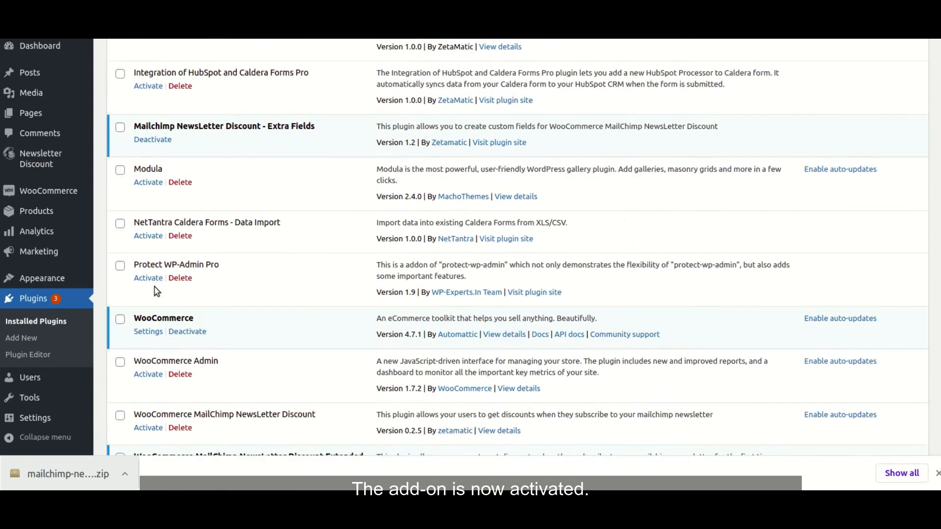
In the Extended plugin's settings, show first name and email on the form and save
left_click(154, 314)
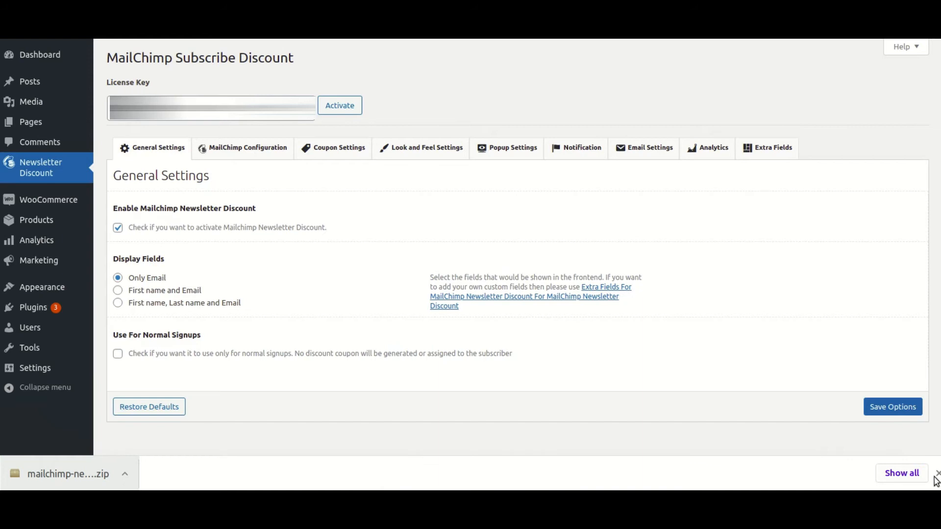
left_click(935, 474)
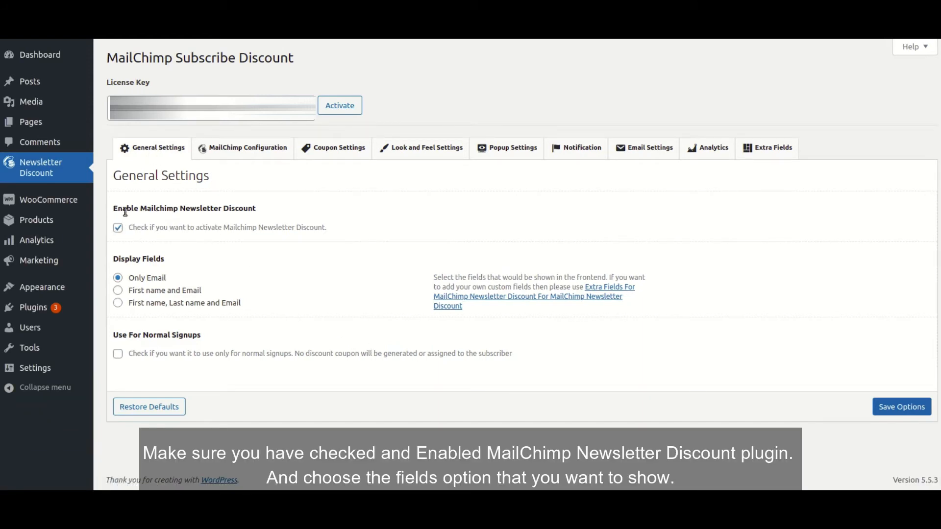
left_click_drag(114, 208, 278, 211)
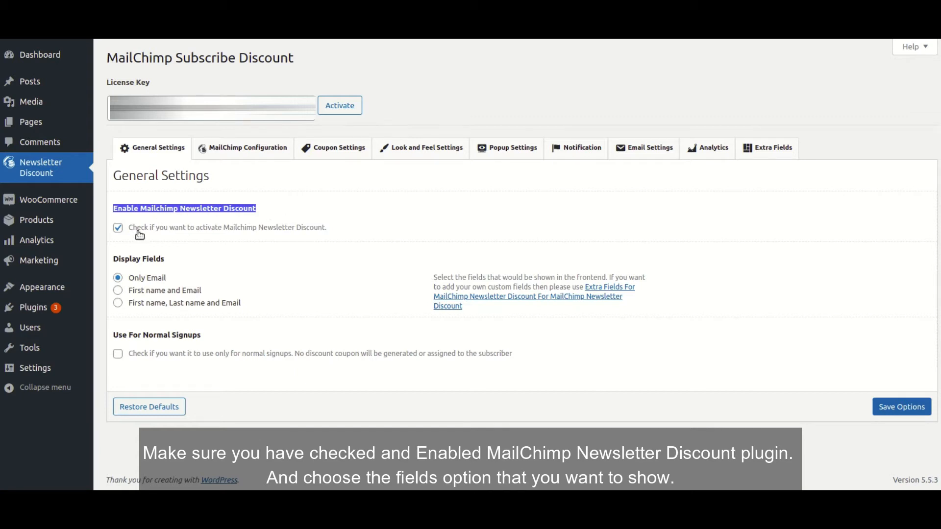
left_click(152, 295)
left_click(146, 279)
left_click(158, 292)
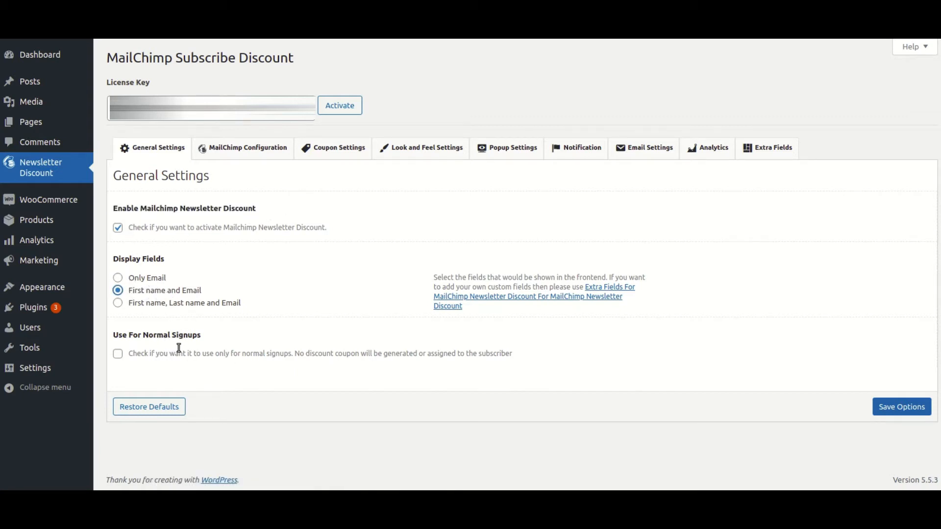
left_click(913, 413)
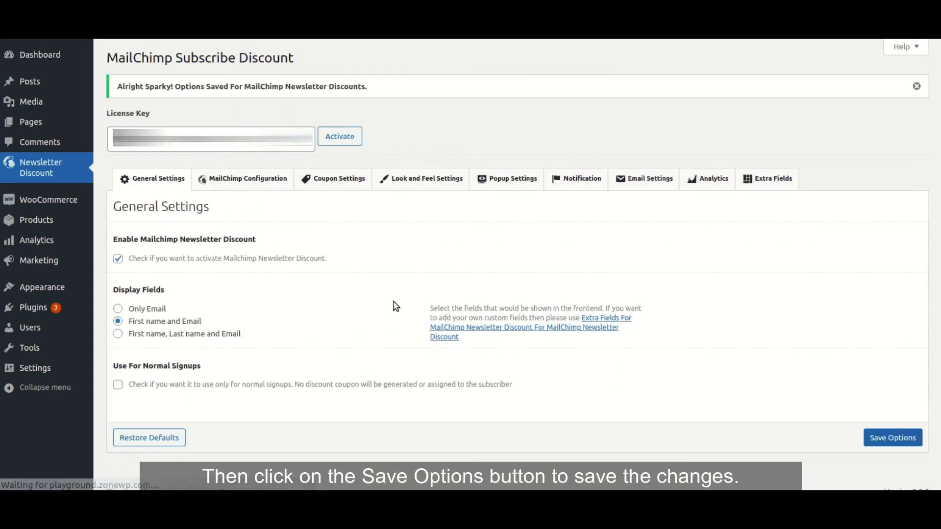
Open the Extra Fields settings and look over the available field types without adding one
left_click(765, 185)
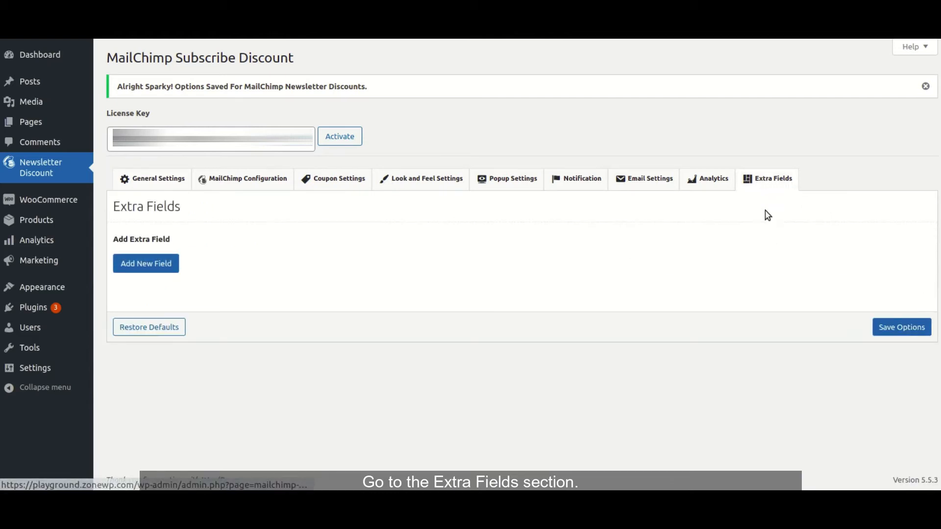
left_click(152, 267)
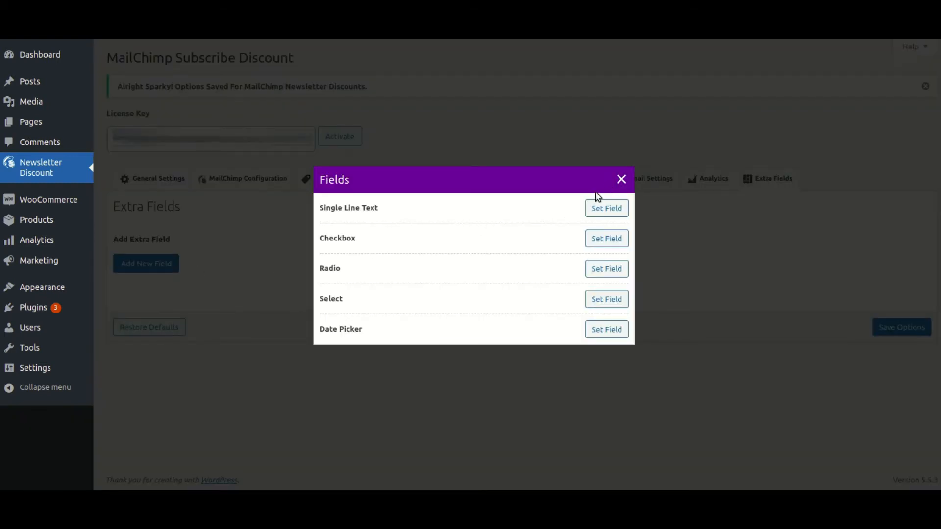
left_click(622, 179)
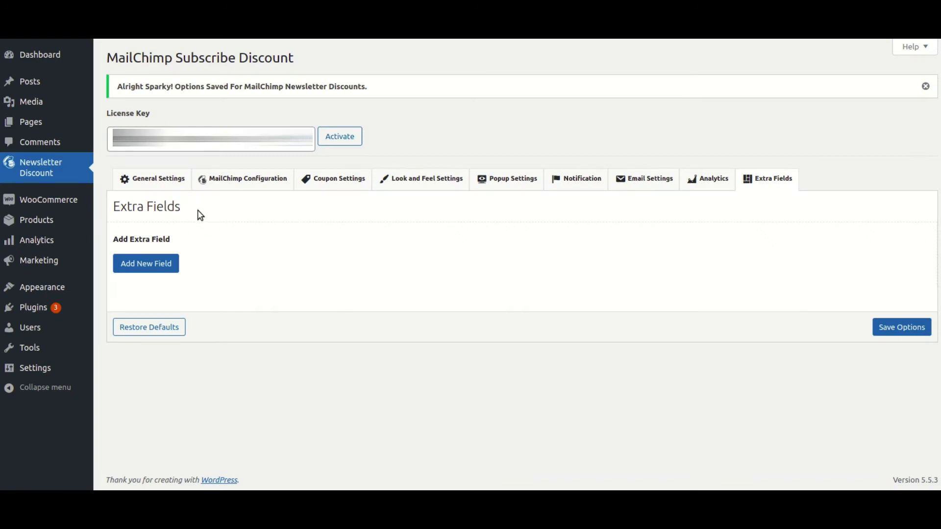
Preview the Hello world! post's default first-name and email form in a new tab, then return to plugin settings
left_click(32, 82)
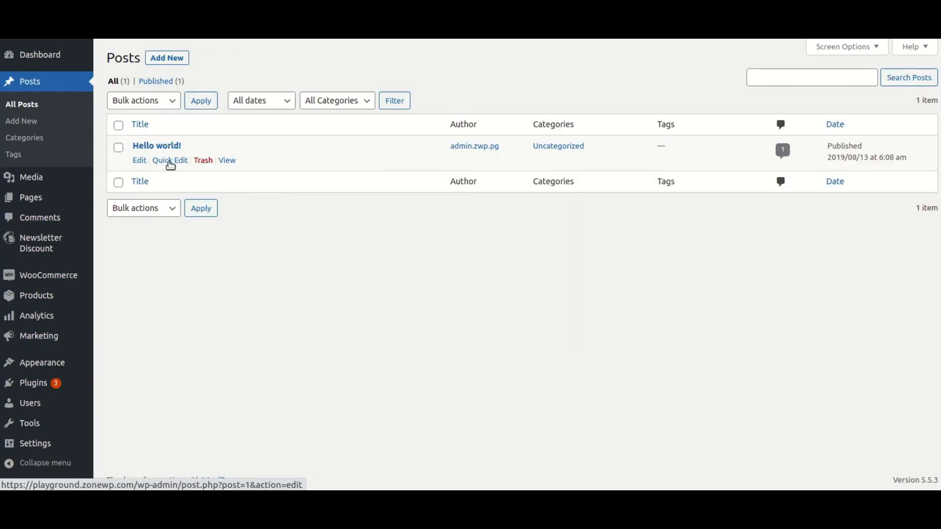
right_click(229, 162)
left_click(247, 173)
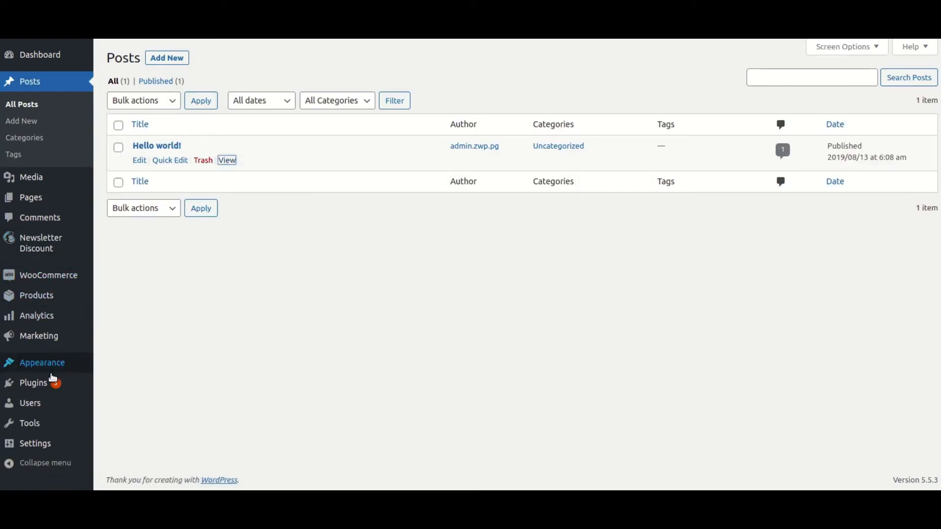
scroll(208, 223, "down", 9)
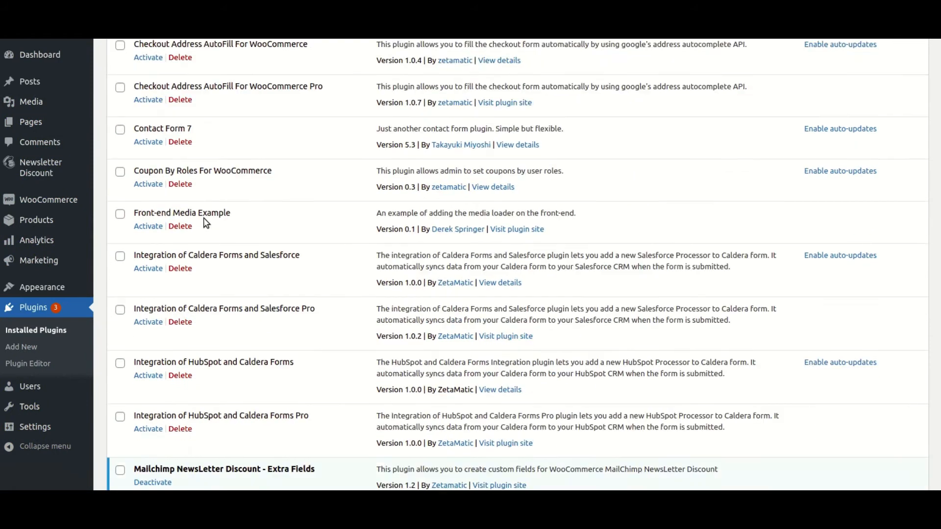
scroll(208, 224, "down", 6)
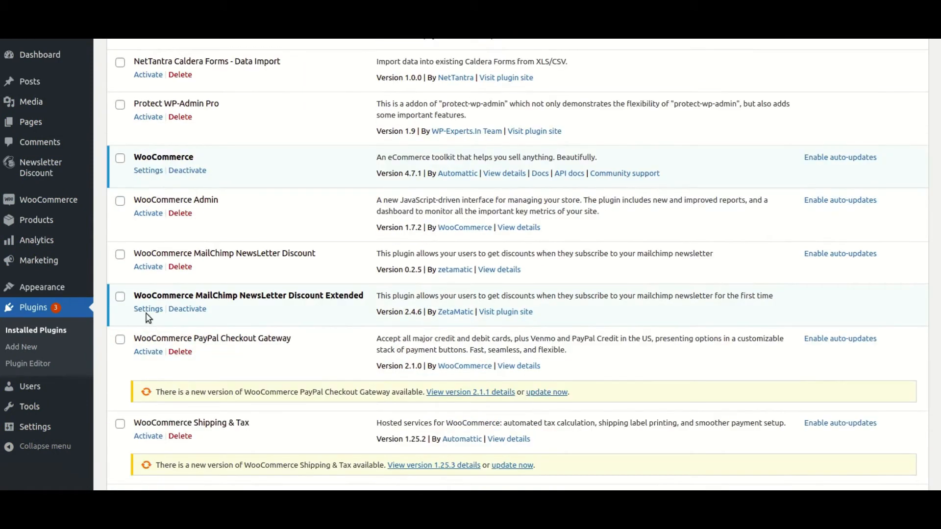
left_click(148, 310)
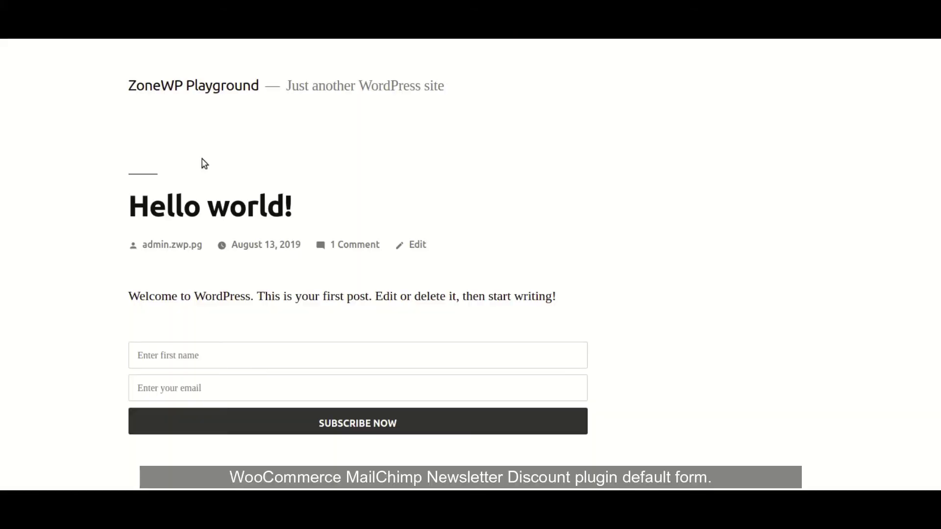
scroll(98, 155, "down", 3)
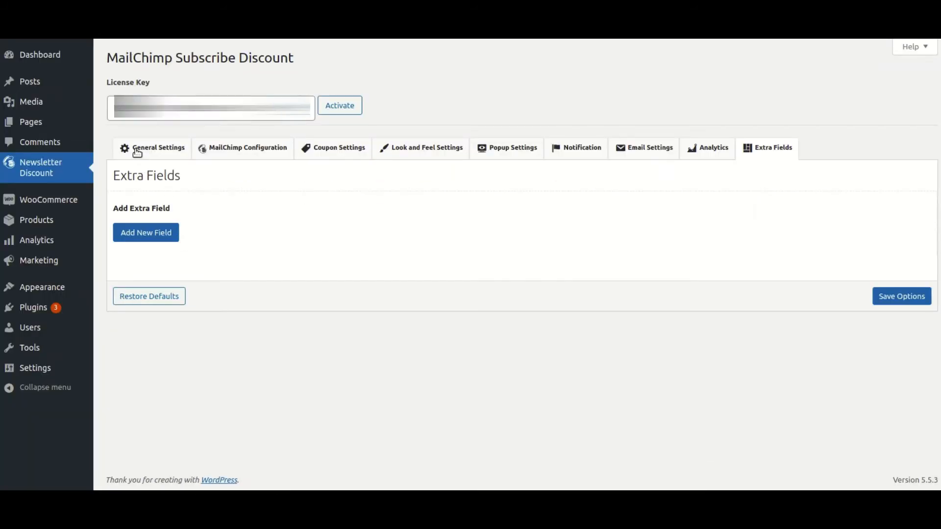
Start a new Single Line Text field on the Extra Fields tab
left_click(139, 151)
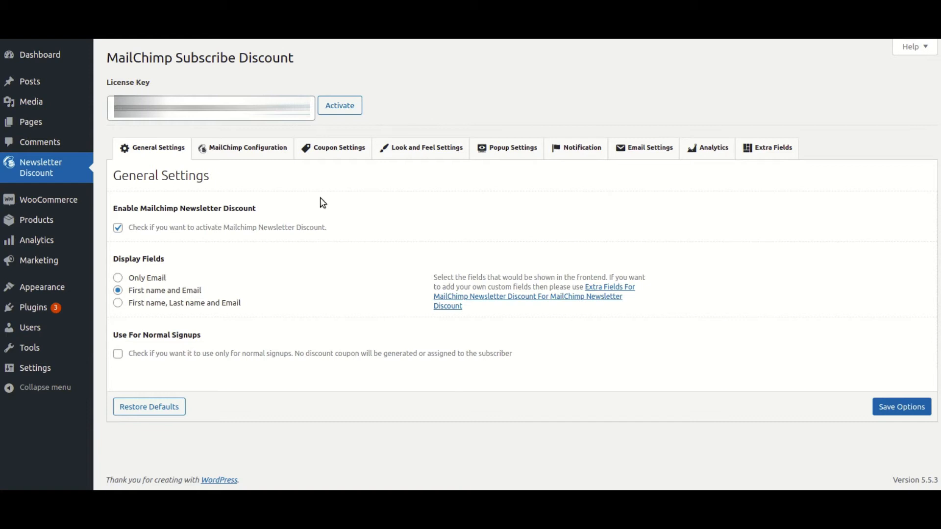
left_click(764, 154)
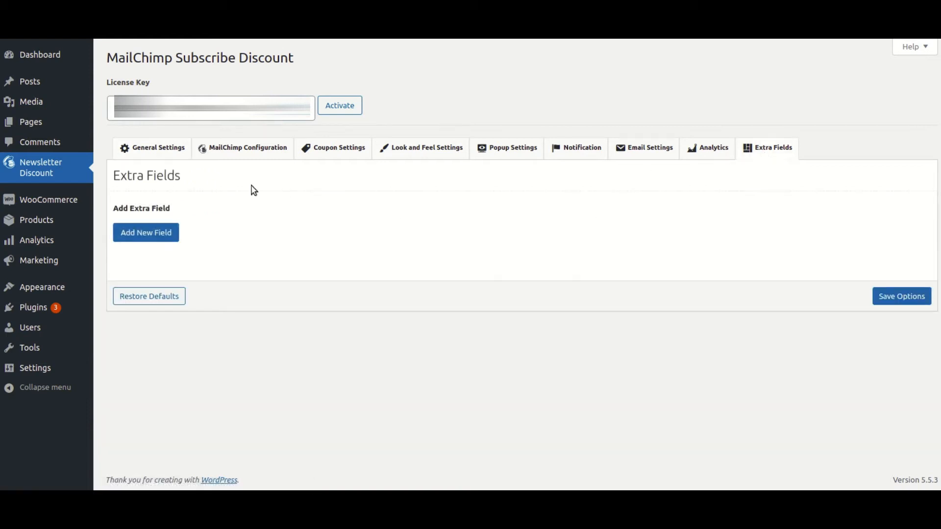
left_click(169, 239)
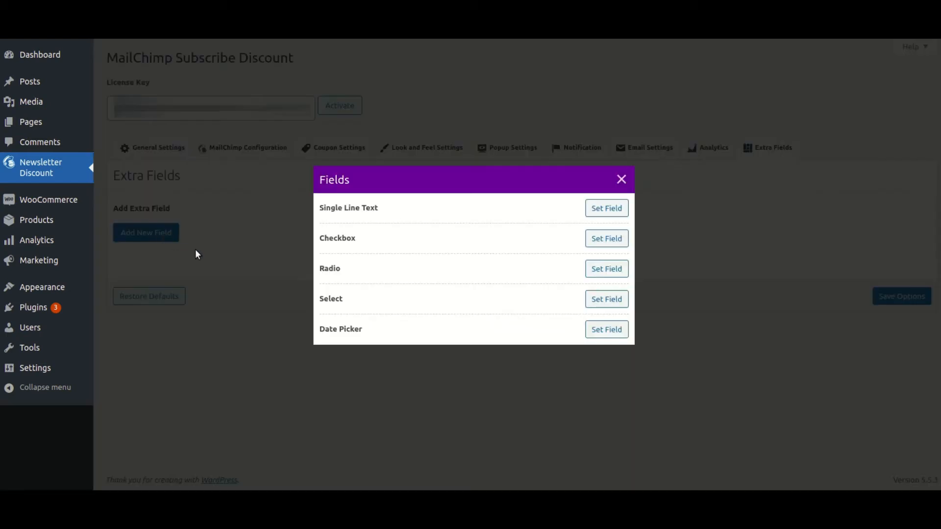
left_click(607, 211)
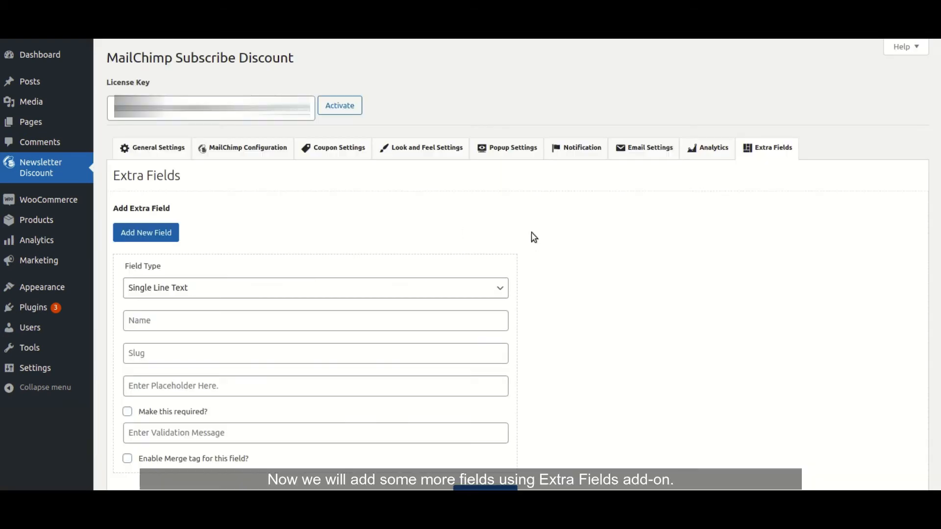
scroll(237, 266, "down", 2)
Add the Phone Number field: slug phone_number, placeholder 'Enter Phone Number', merge tag enabled
left_click(191, 229)
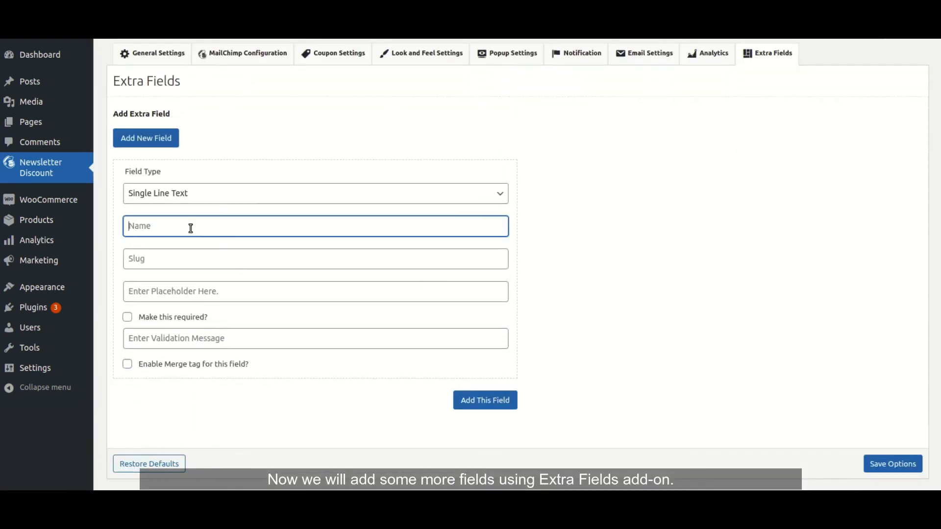
type("Phone")
mouse_move(37, 311)
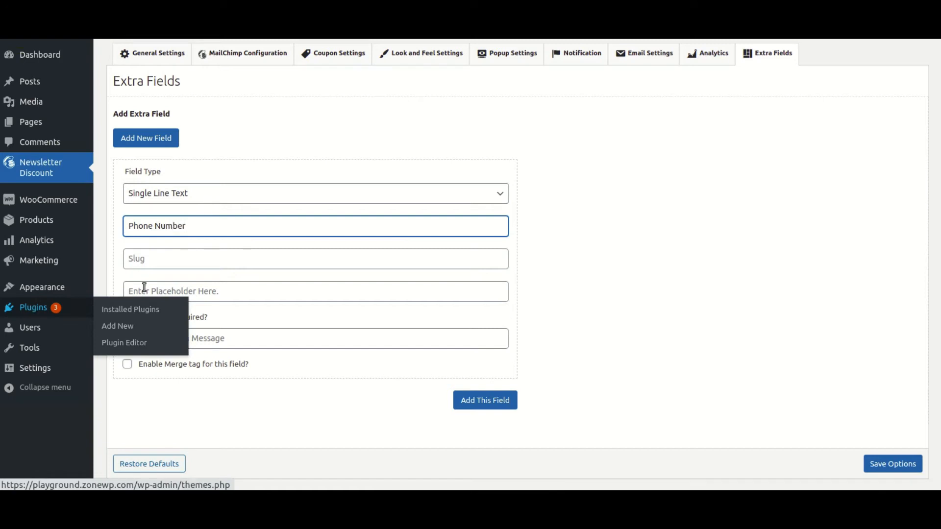
left_click(171, 259)
left_click(180, 291)
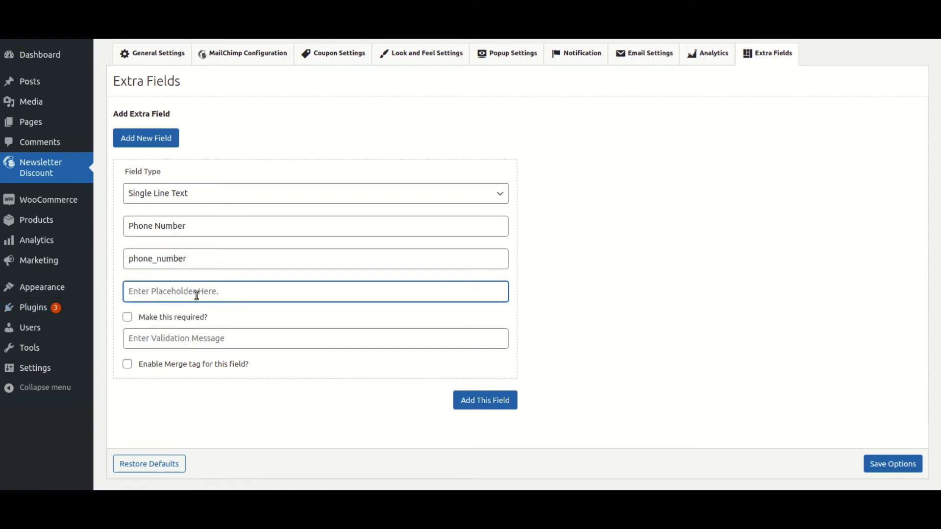
type("Enter Phone Number")
left_click_drag(139, 365, 256, 368)
left_click(128, 363)
left_click(471, 403)
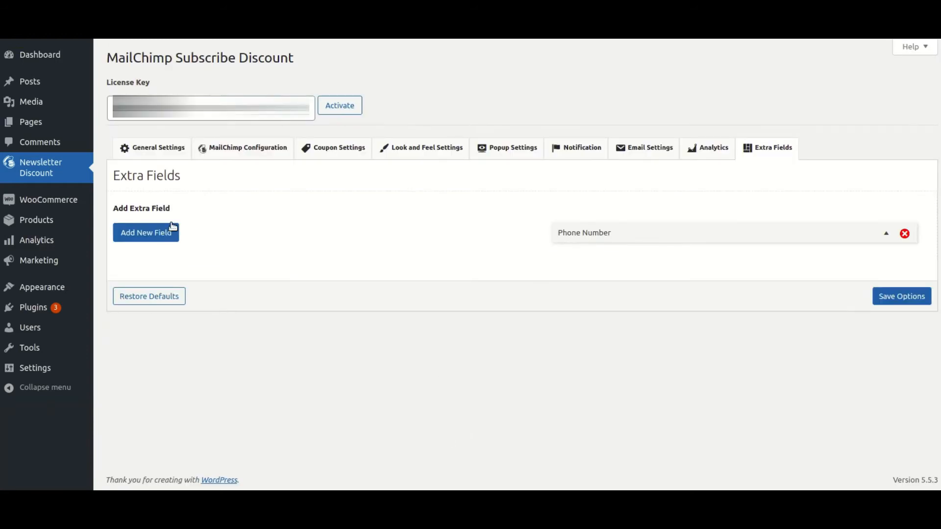
Add a single-line City field with slug city, placeholder City, and merge tag enabled
left_click(156, 232)
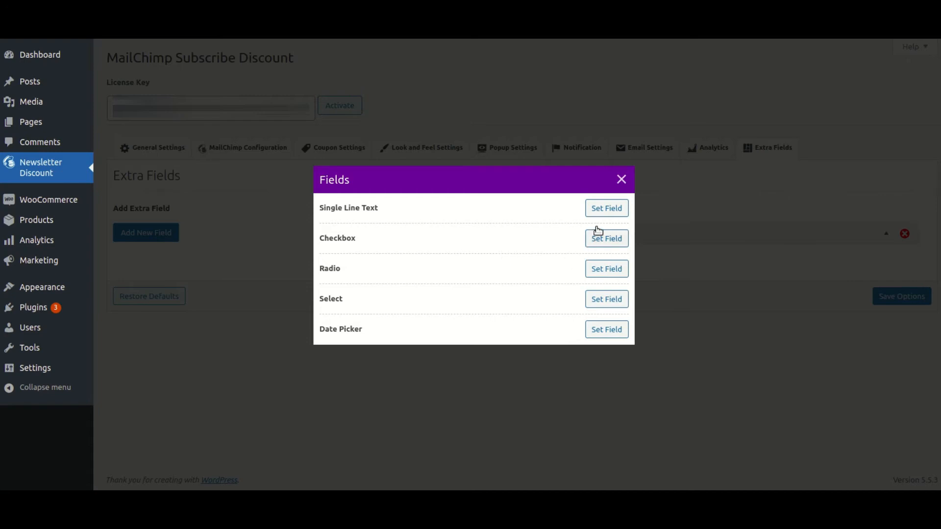
left_click(607, 208)
left_click(193, 327)
type("City")
key("Tab")
key("Tab")
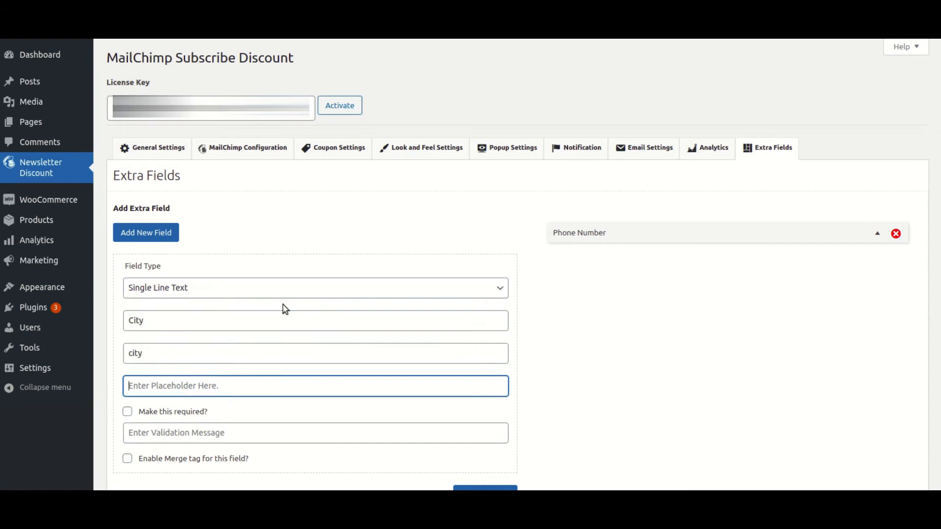
type("City")
key("Tab")
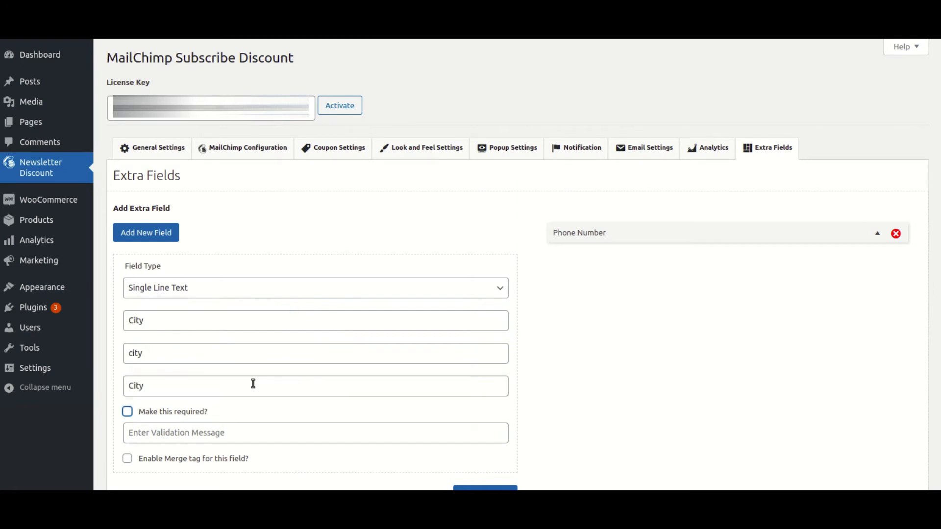
key("Tab")
key("Tab")
left_click(128, 459)
scroll(342, 412, "down", 2)
left_click(492, 432)
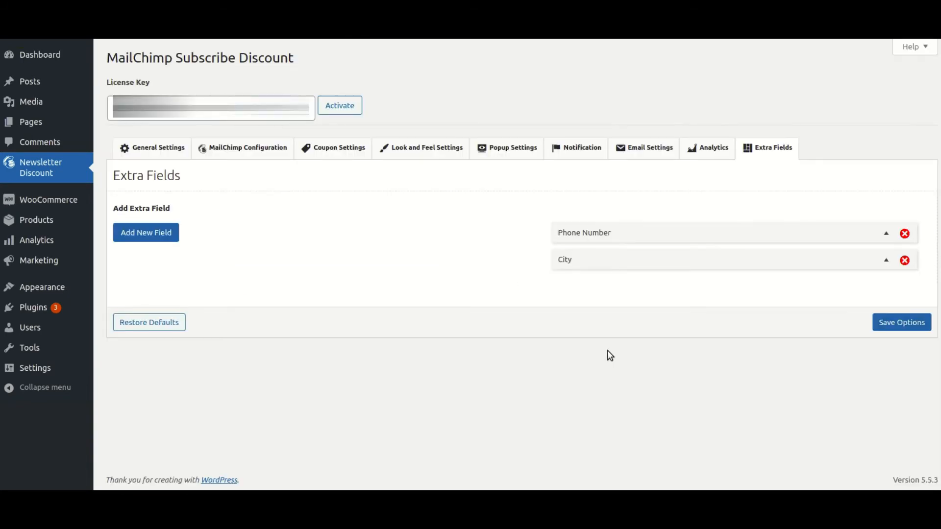
Begin another new field and choose Single Line Text as its type
left_click(166, 237)
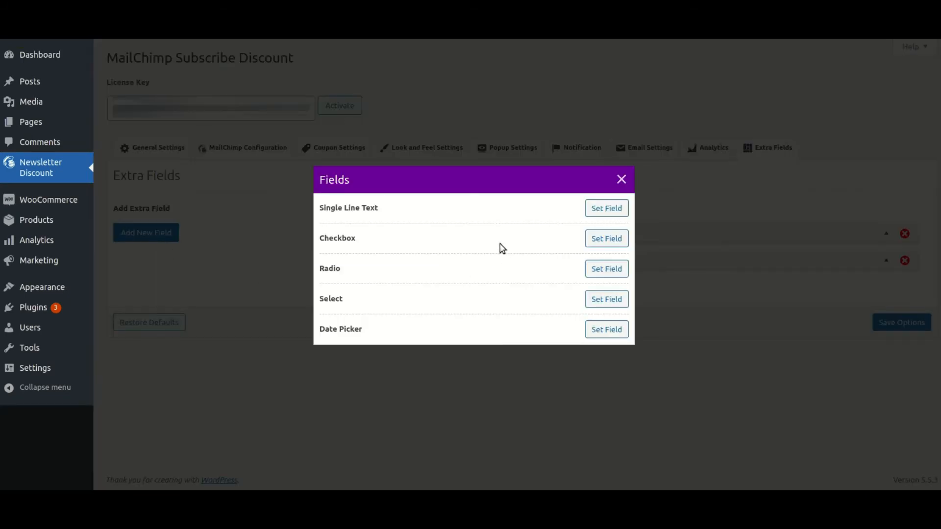
left_click(596, 209)
left_click(664, 287)
Add the Country field with placeholder Country and merge tag, then try dragging it above City
left_click(231, 323)
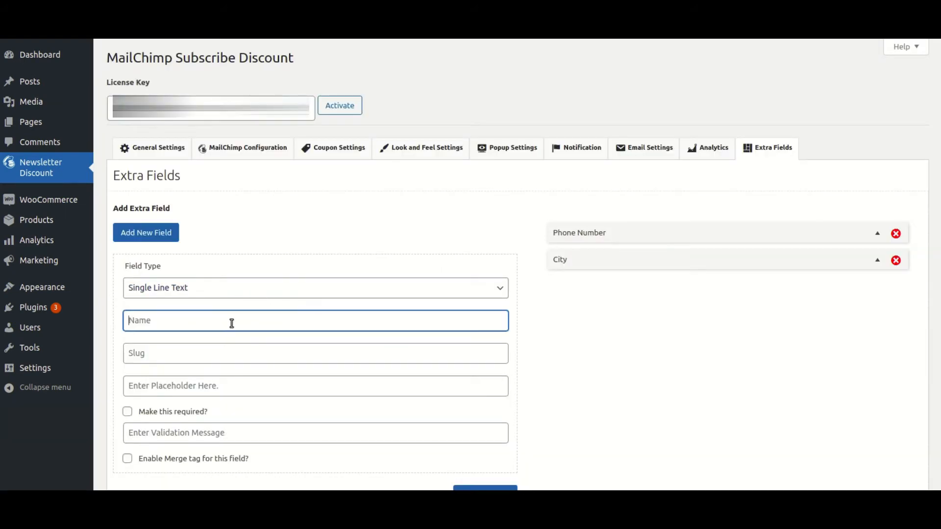
type("Country")
key("Tab")
key("Tab")
key("Tab")
left_click(191, 385)
type("Country")
key("Tab")
key("Tab")
key("Tab")
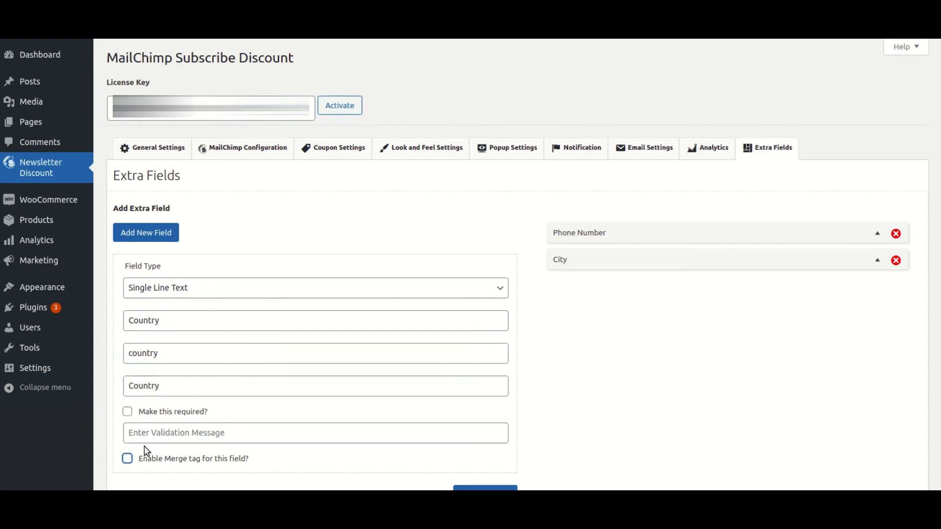
left_click(127, 460)
scroll(357, 410, "down", 3)
left_click(500, 399)
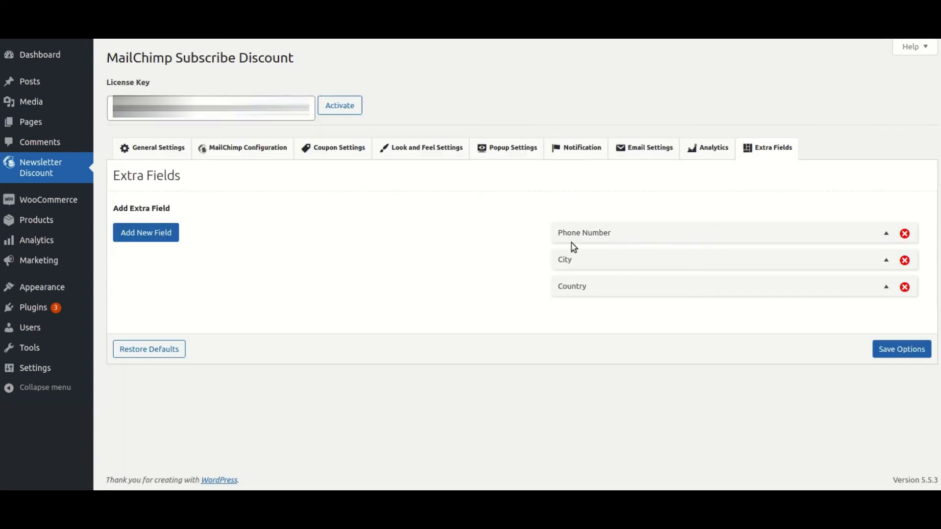
left_click_drag(765, 292, 744, 305)
Create a Gender radio field with options Male, Female, Others and merge tag enabled
left_click(162, 235)
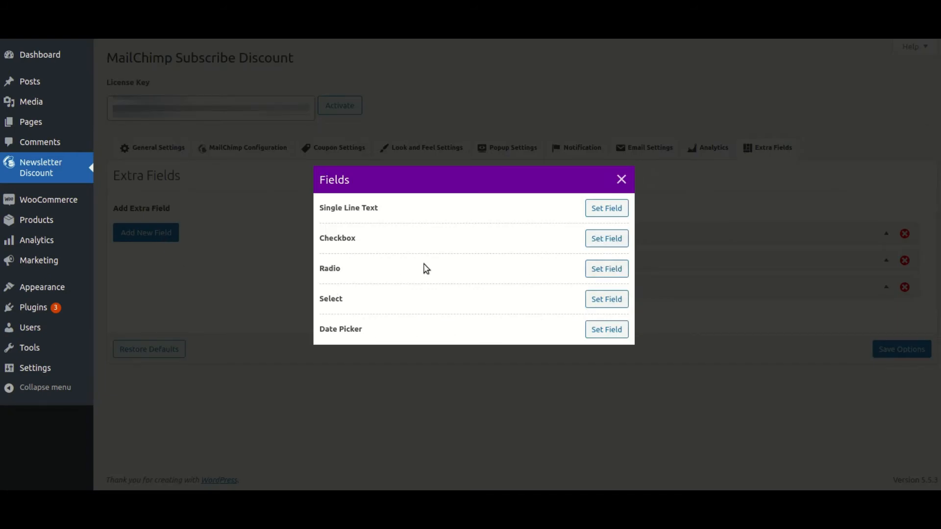
left_click(608, 269)
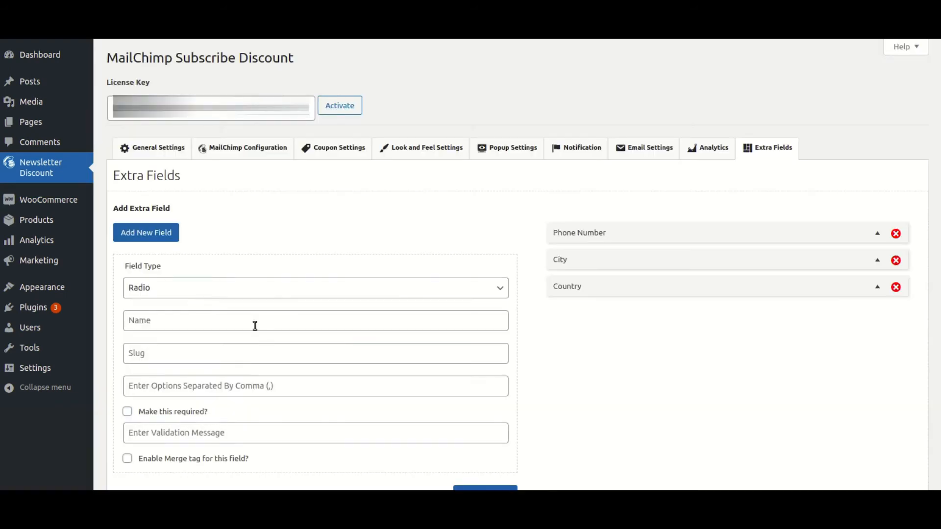
left_click(255, 321)
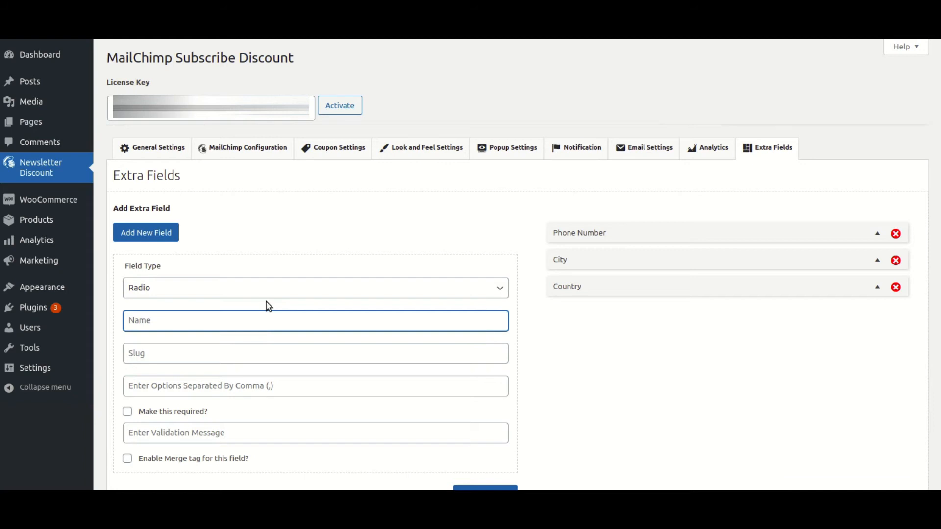
type("Gender")
key("Tab")
key("Tab")
scroll(239, 294, "down", 2)
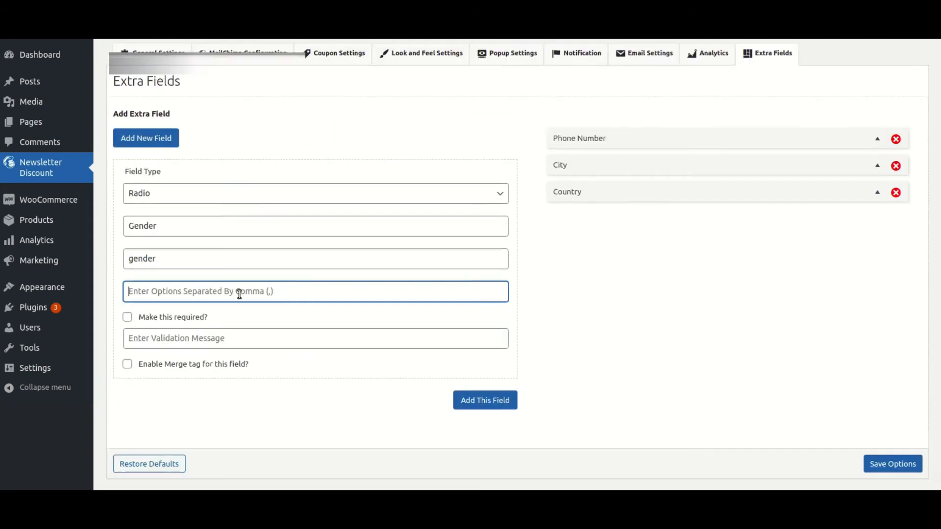
type("Male, Female, Others")
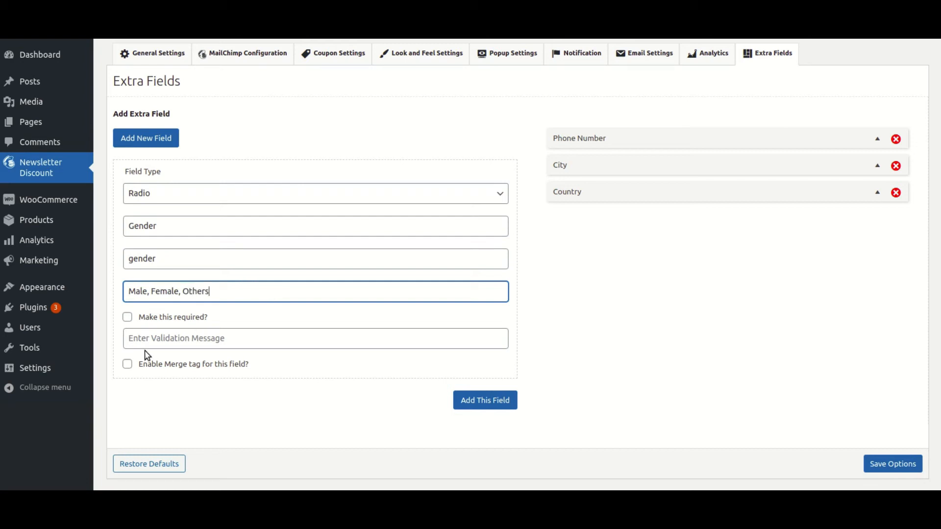
left_click(152, 365)
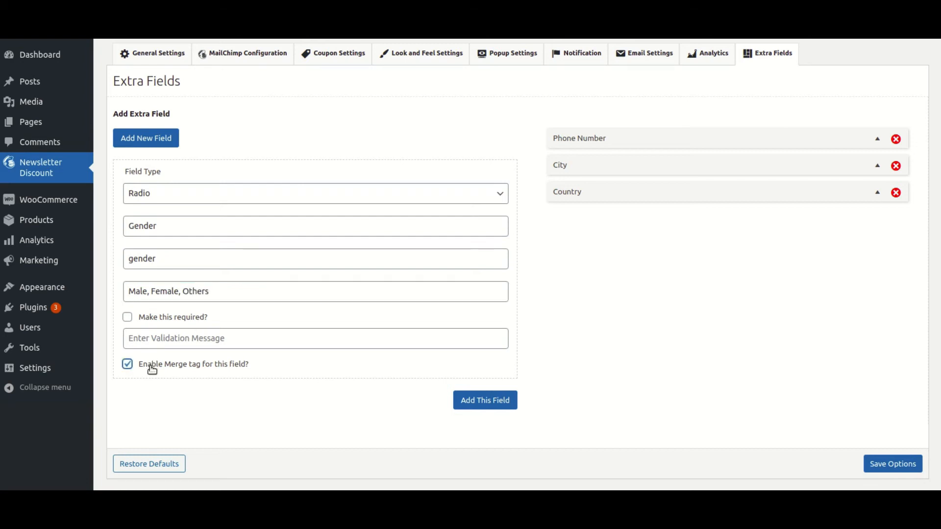
left_click(471, 407)
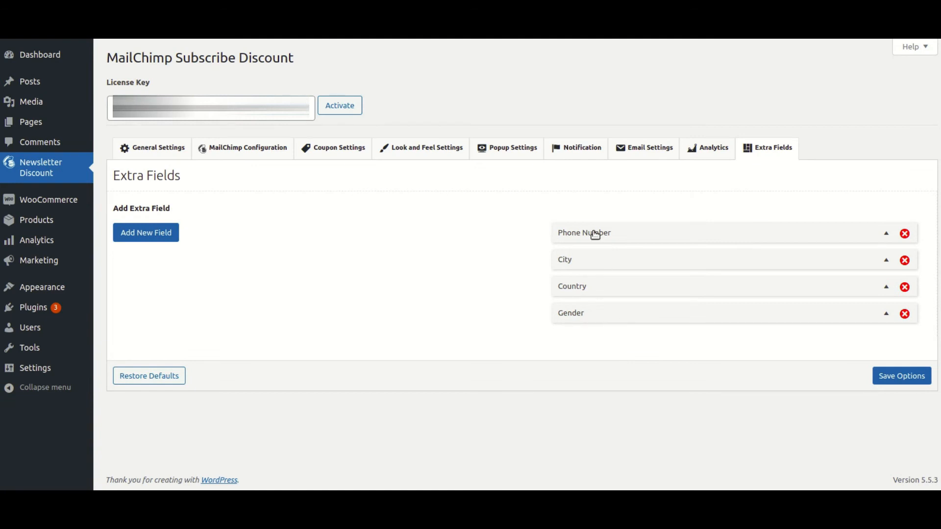
Drag Gender to the top, review and collapse the Gender and Phone Number panels, then save
left_click_drag(607, 319, 604, 236)
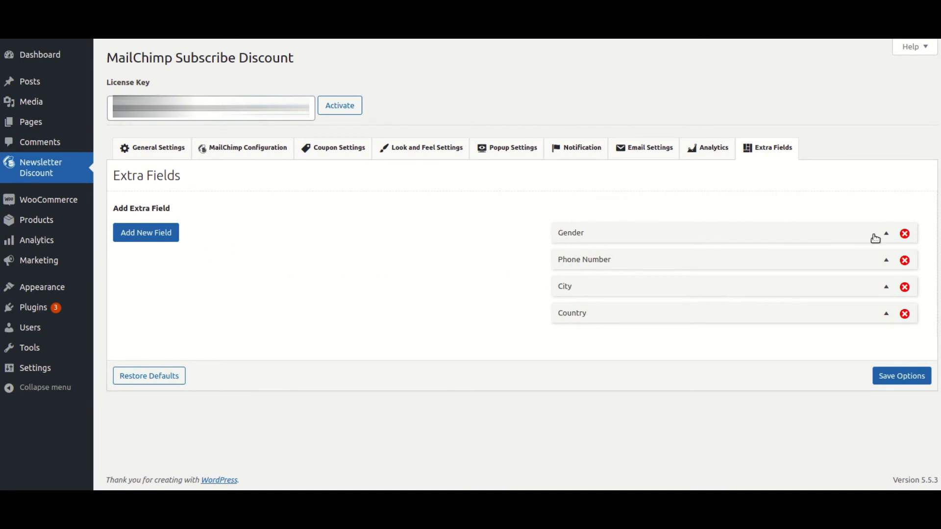
left_click(886, 233)
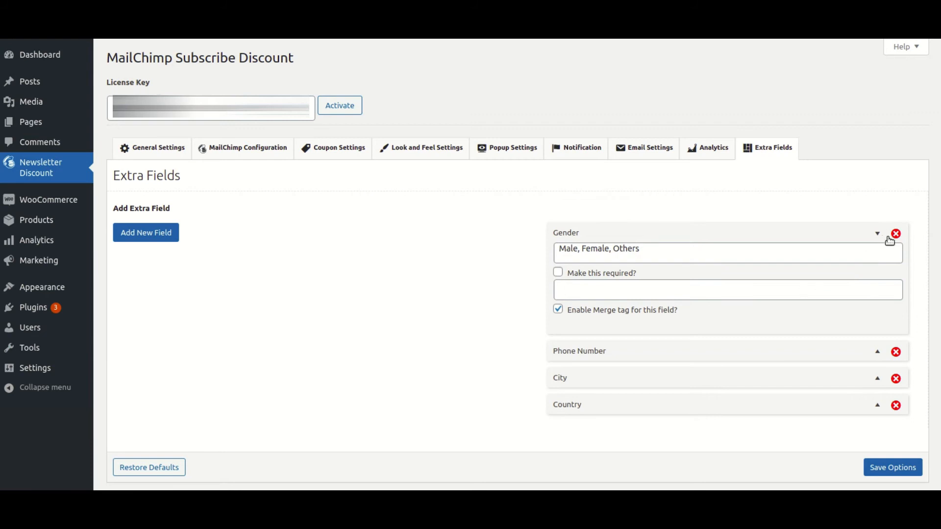
left_click(876, 236)
left_click(889, 263)
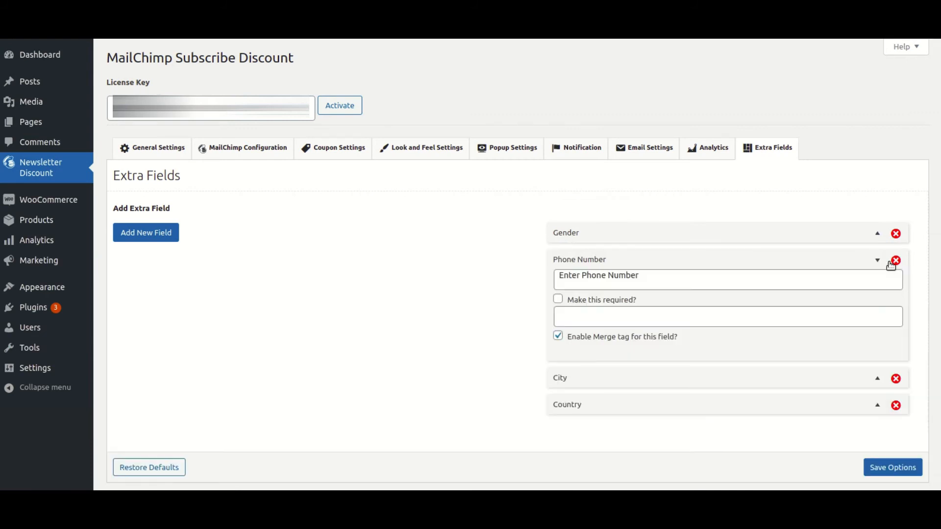
left_click(893, 262)
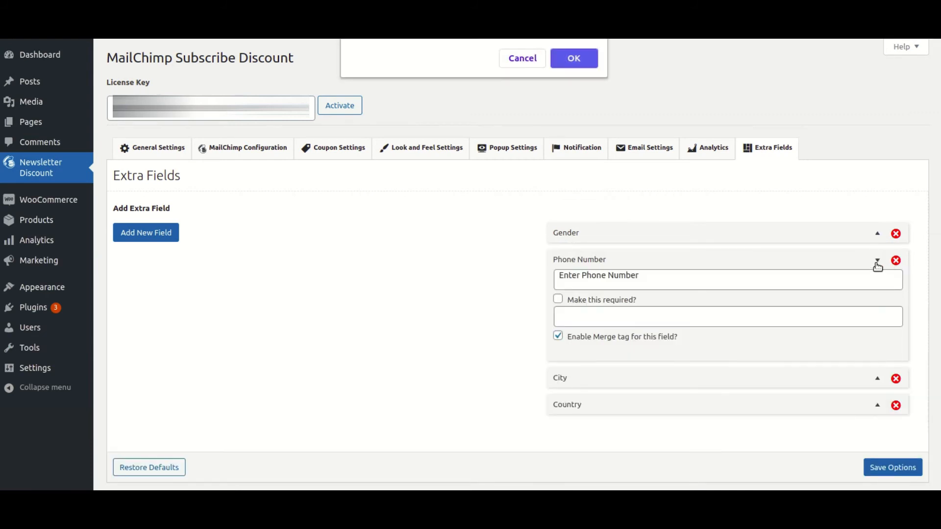
left_click(523, 59)
left_click(877, 261)
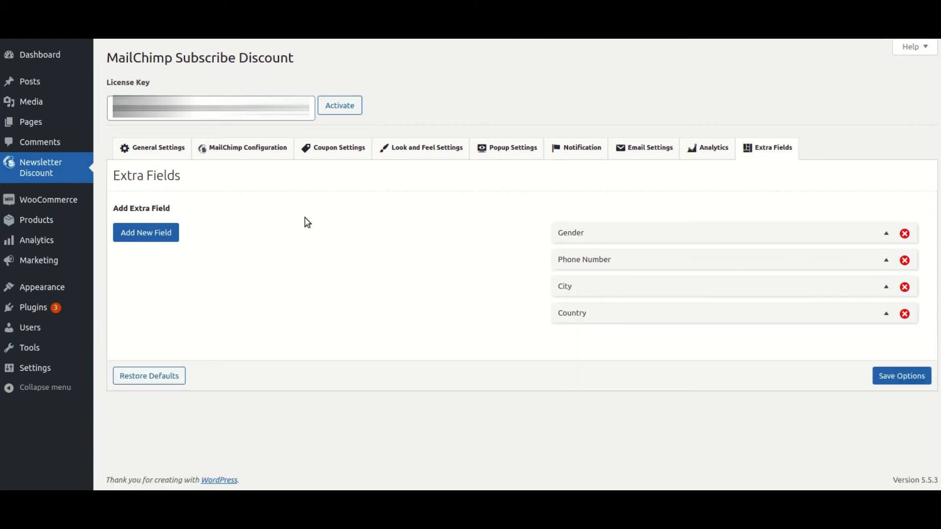
left_click(895, 374)
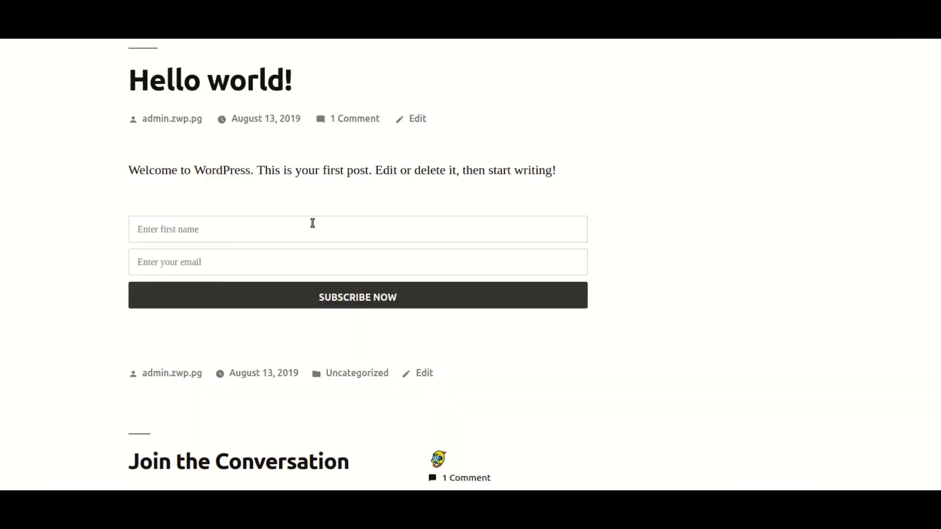
Reload the post and enter the subscriber's first name and e-mail address in the form
left_click(58, 10)
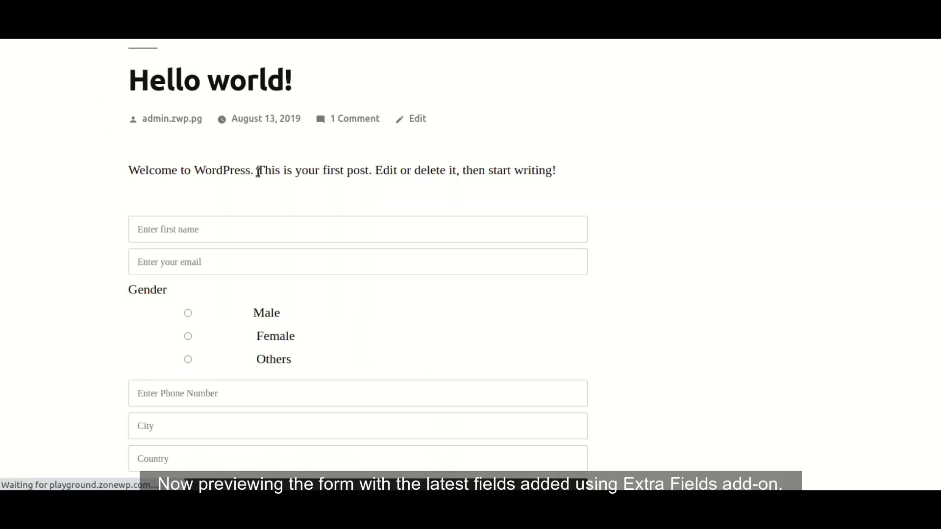
scroll(225, 174, "down", 1)
left_click(203, 209)
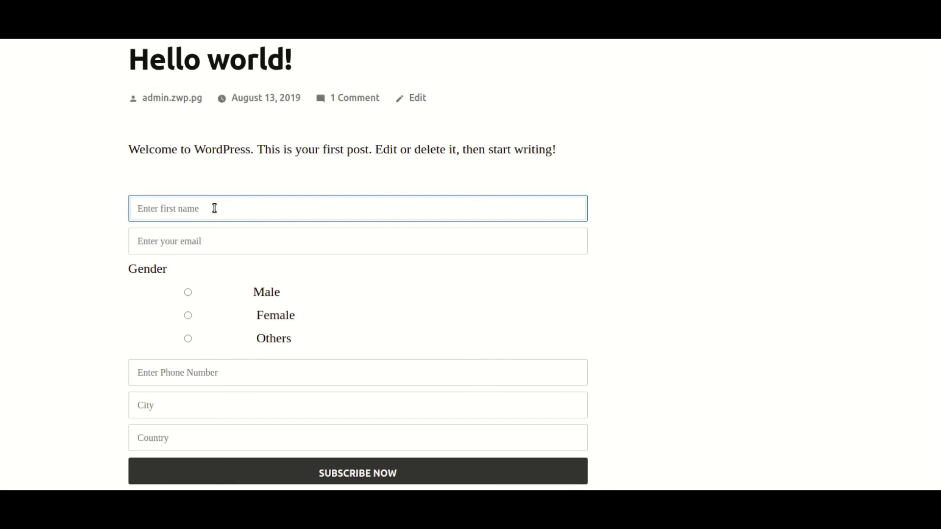
type("john")
key("Tab")
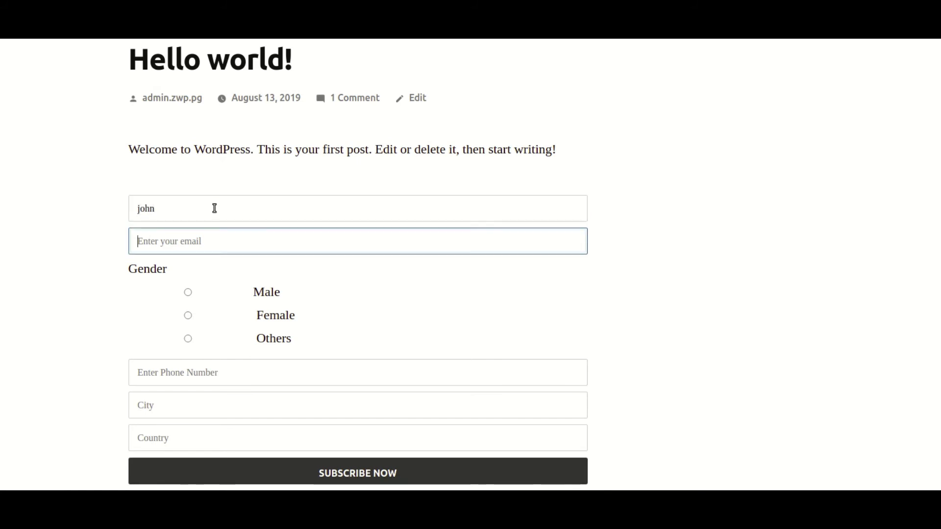
left_click(140, 214)
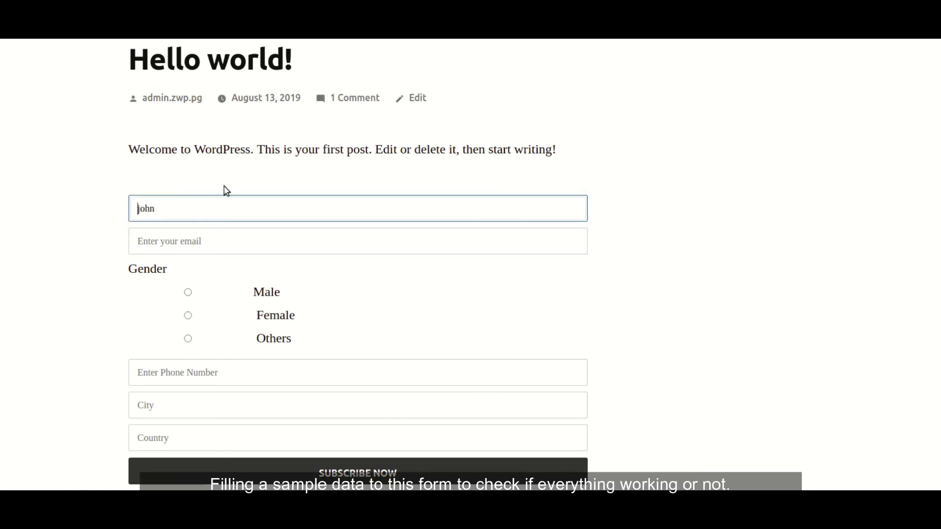
key("Tab")
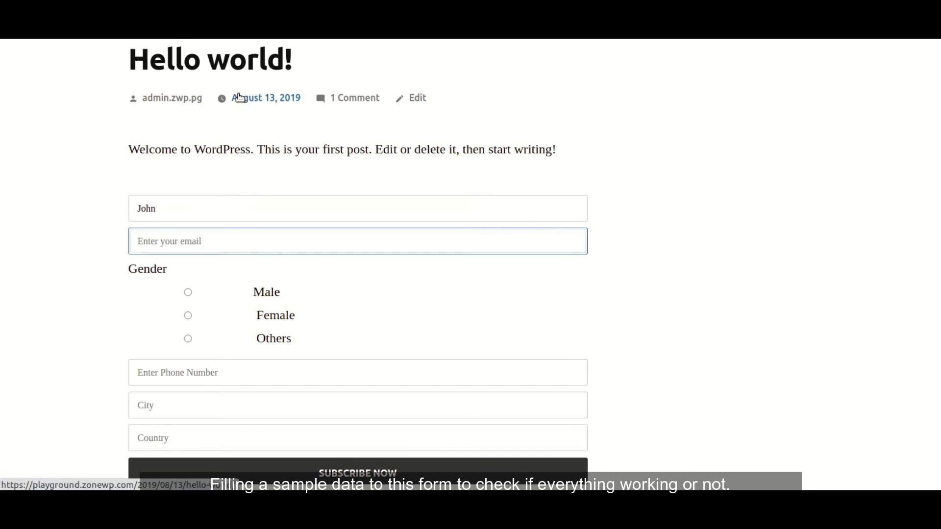
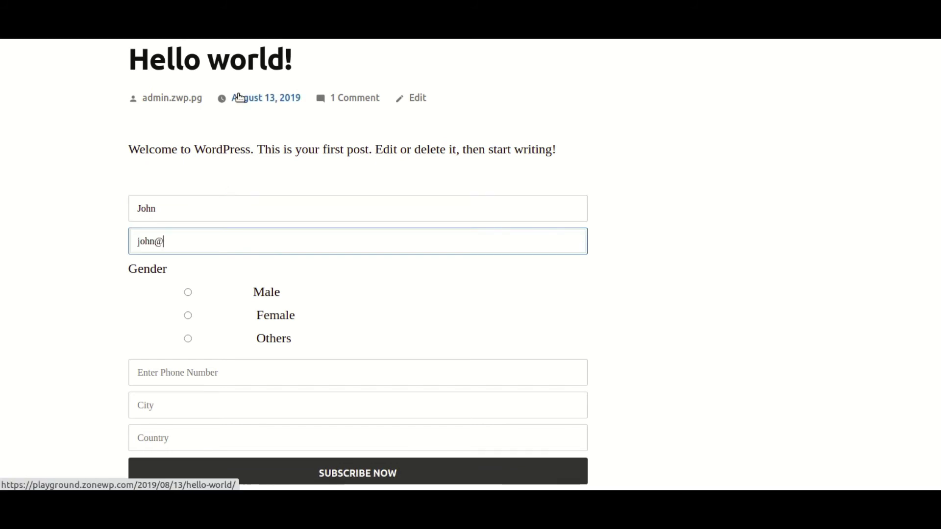
key("Tab")
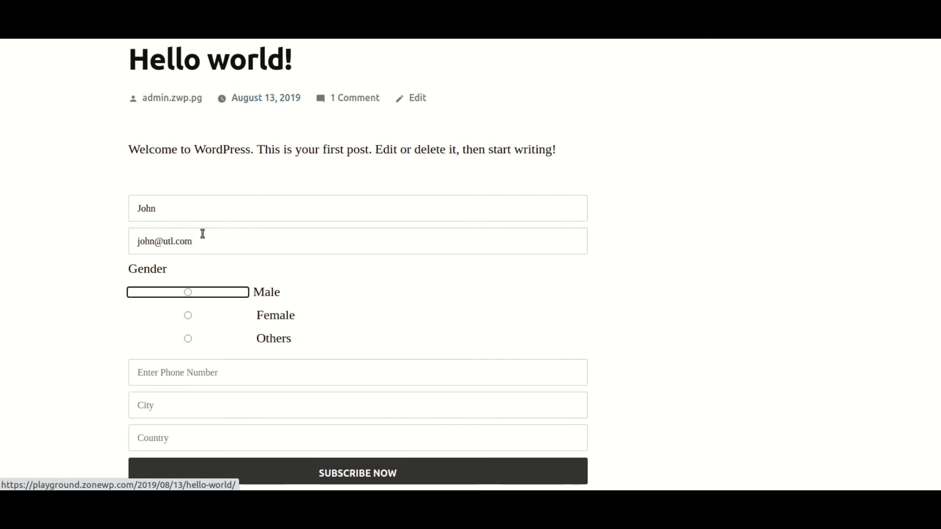
Choose Male, fill in a phone number, Santa Clara and US, then submit the subscription
left_click(188, 293)
scroll(245, 243, "down", 2)
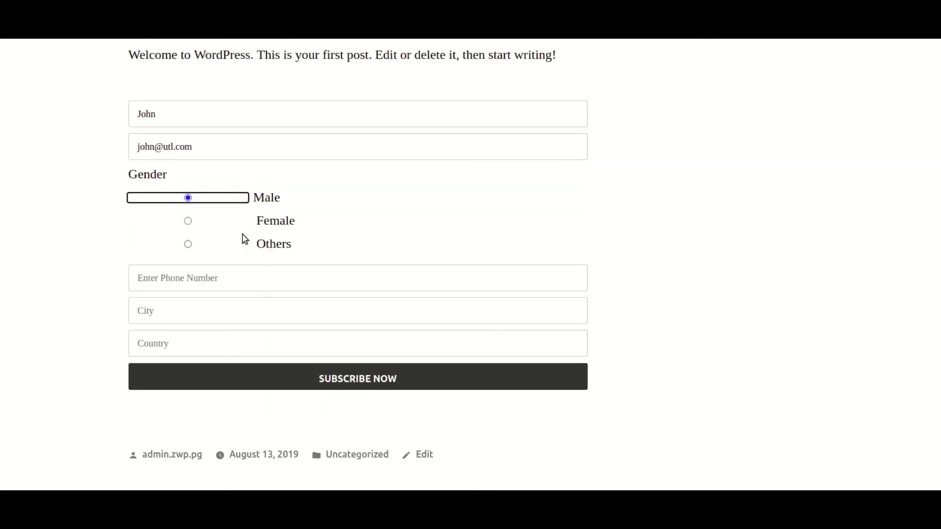
left_click(231, 272)
type("1234567890")
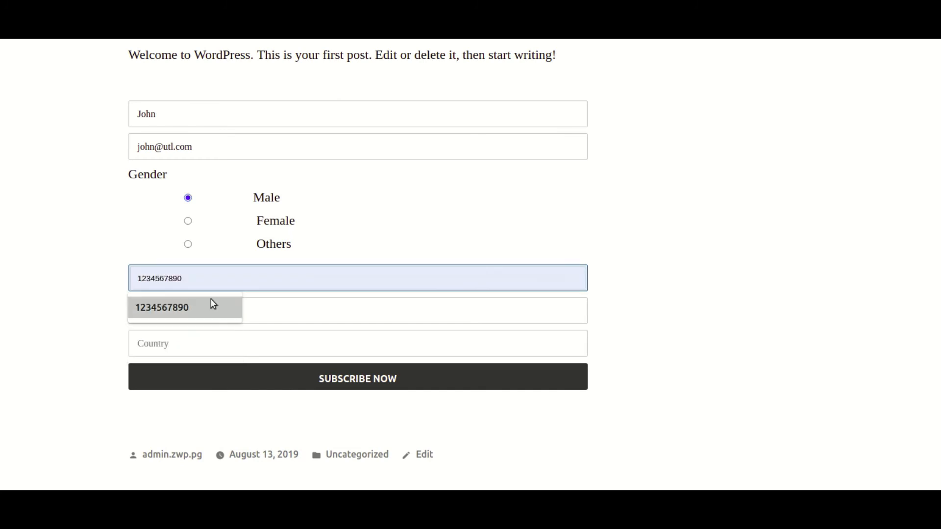
left_click(211, 302)
left_click(212, 306)
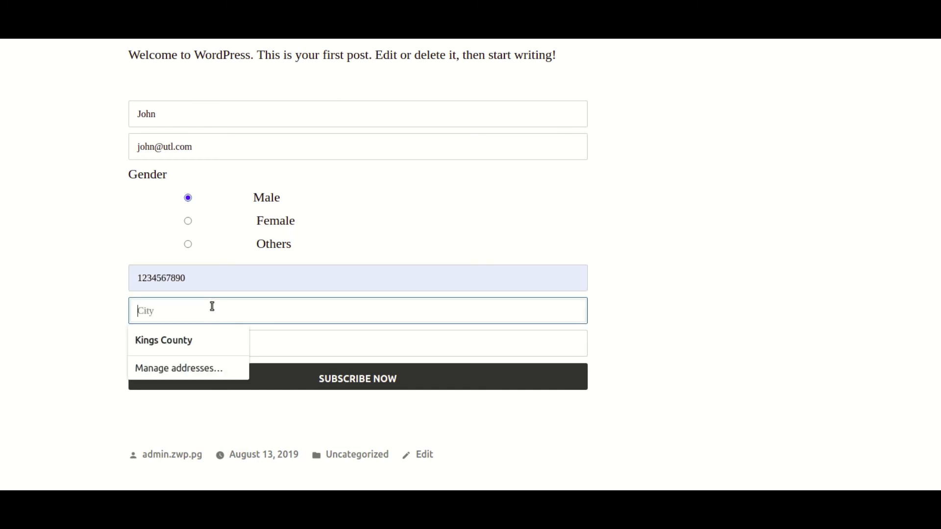
type("santa")
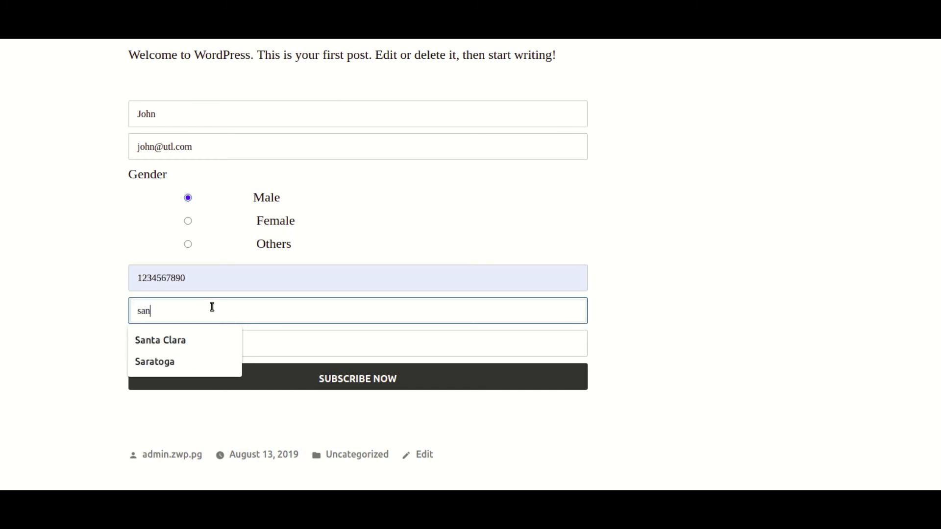
key("Down")
key("Return")
key("Tab")
type("US")
key("Tab")
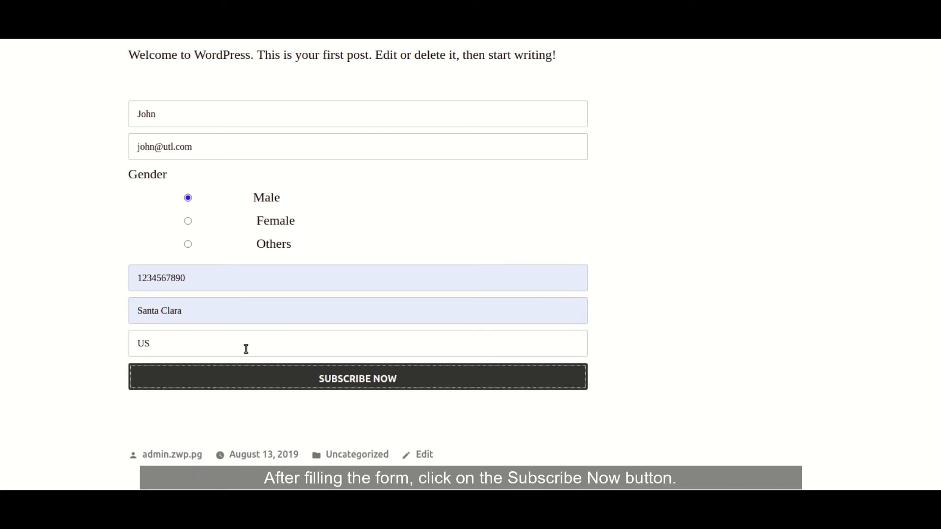
left_click(360, 386)
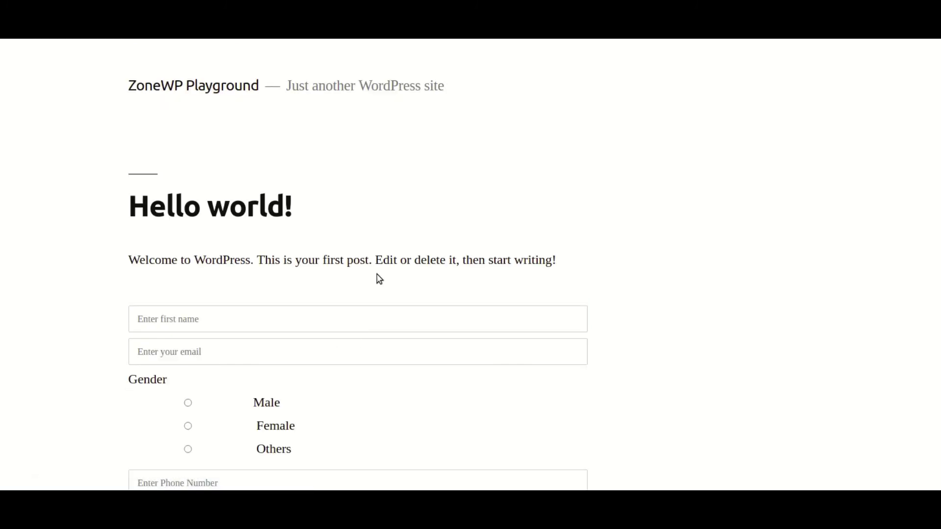
Log in to Mailchimp from the homepage's Log In link using the account credentials
scroll(377, 267, "down", 5)
scroll(377, 265, "up", 4)
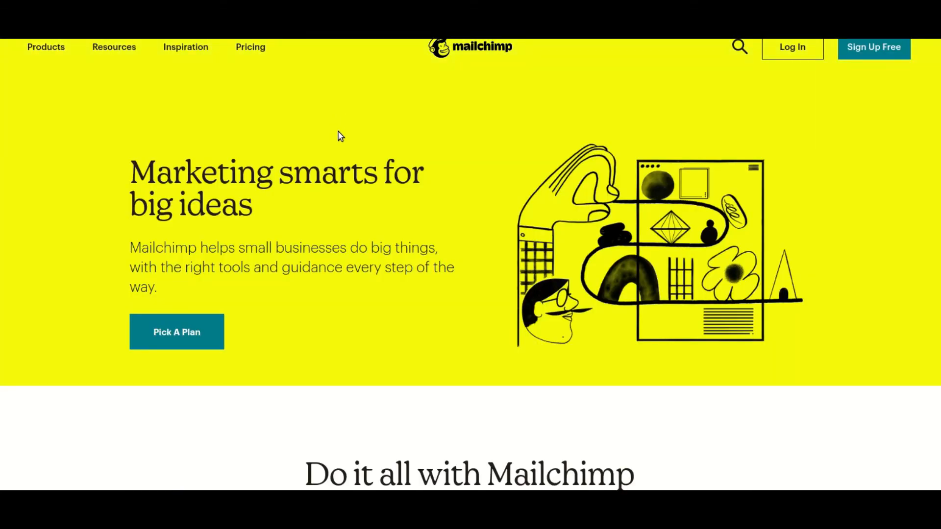
left_click(781, 47)
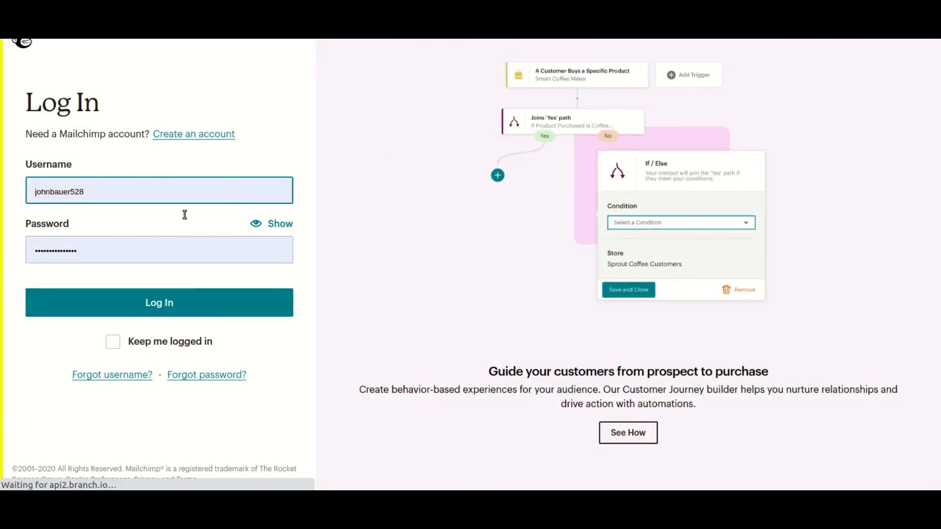
left_click(169, 302)
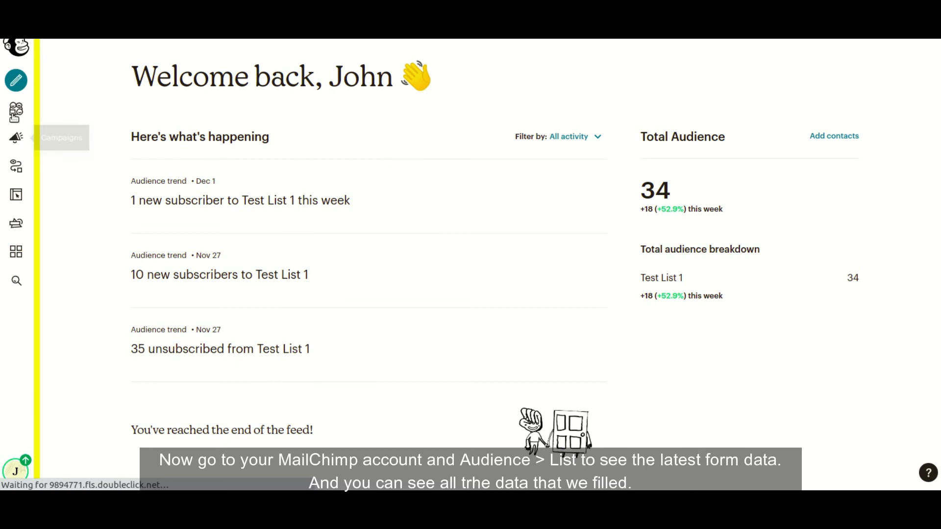
Open the new test contact from Audience > All contacts, declining the feedback survey
left_click(16, 112)
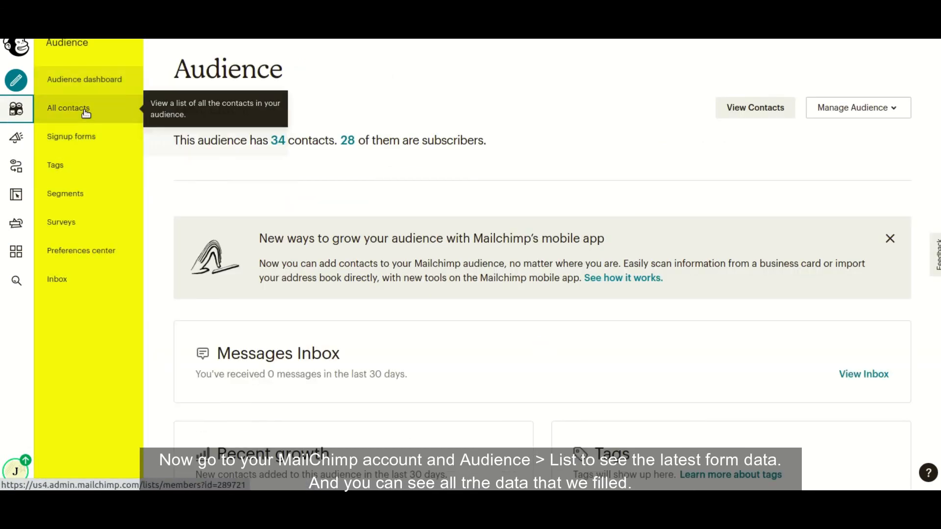
left_click(85, 113)
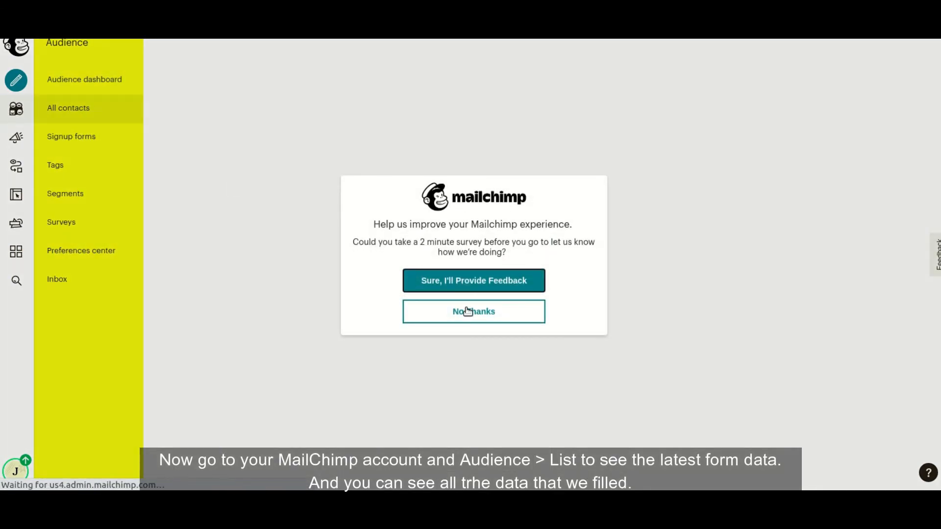
left_click(467, 311)
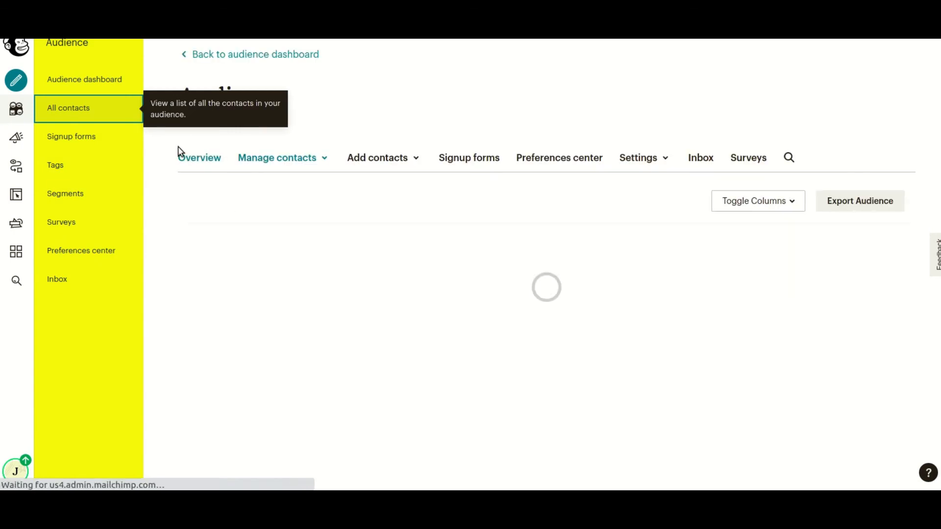
scroll(504, 149, "down", 3)
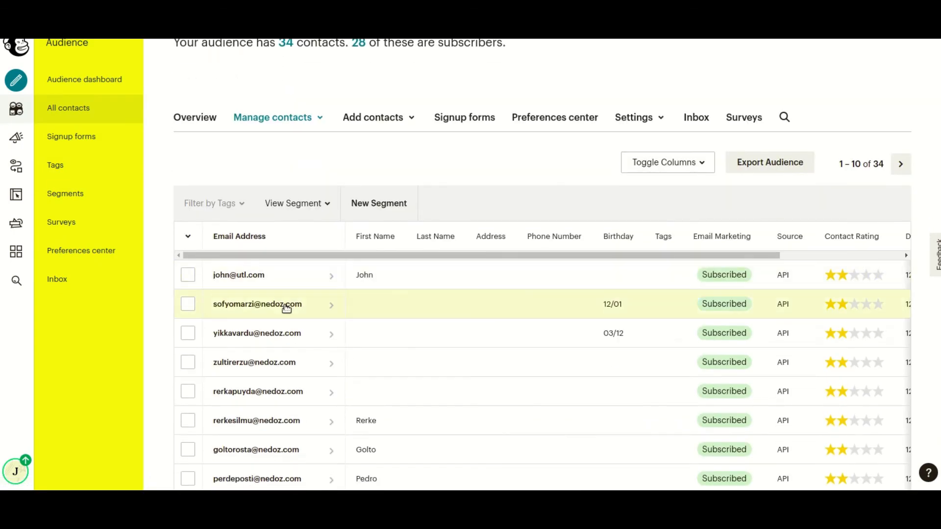
left_click(248, 285)
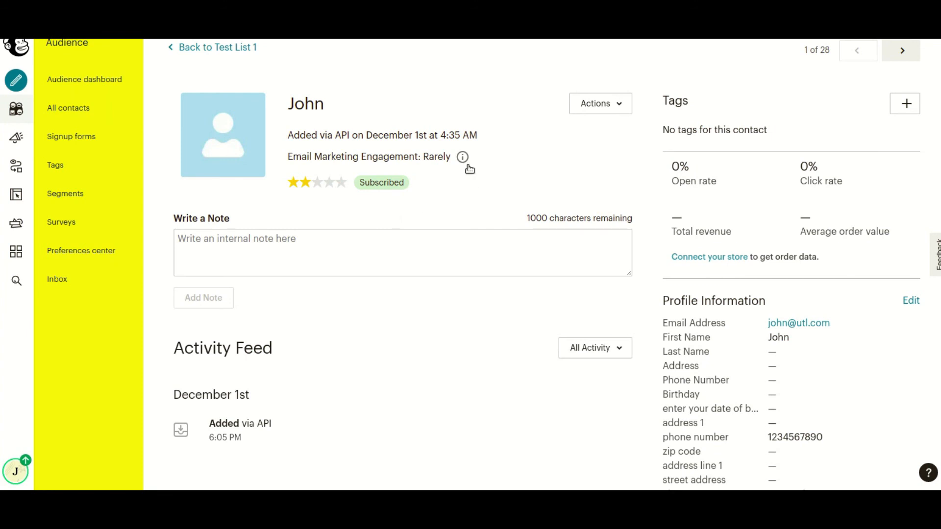
Check the profile's recorded phone number, city Santa Clara, country US and gender Male
scroll(725, 215, "down", 4)
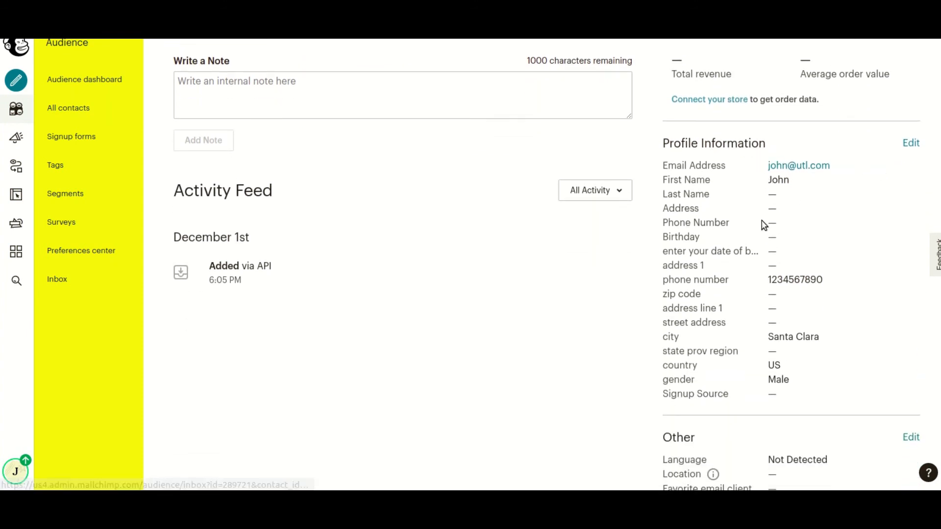
left_click_drag(669, 277, 827, 285)
scroll(804, 273, "down", 1)
left_click_drag(662, 289, 816, 300)
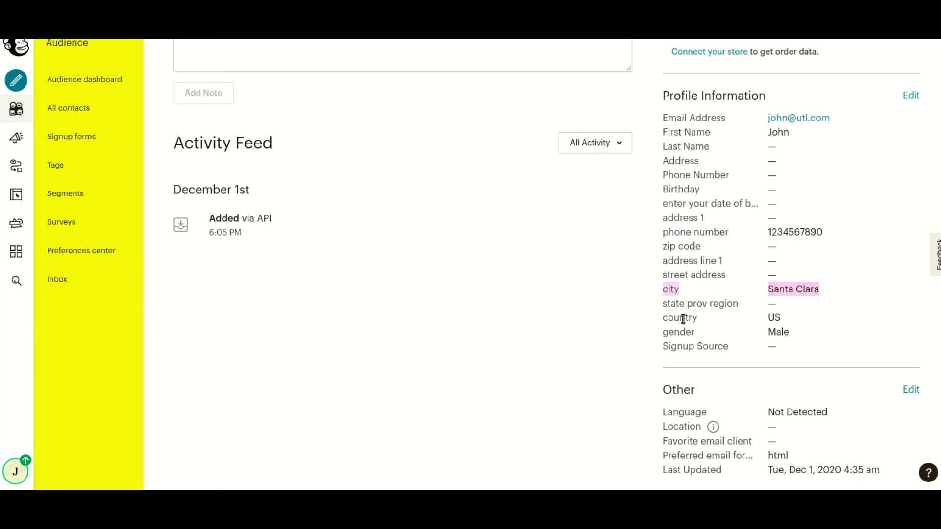
left_click_drag(665, 318, 788, 333)
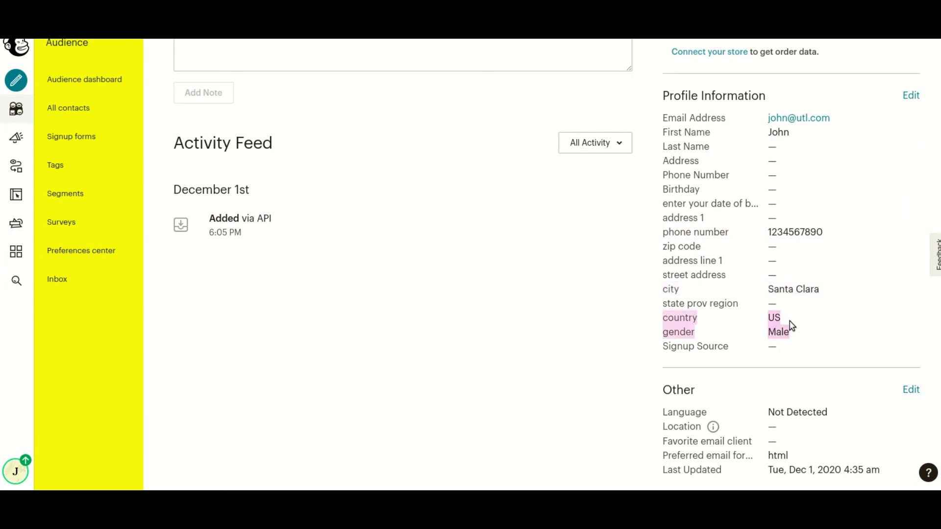
left_click(791, 325)
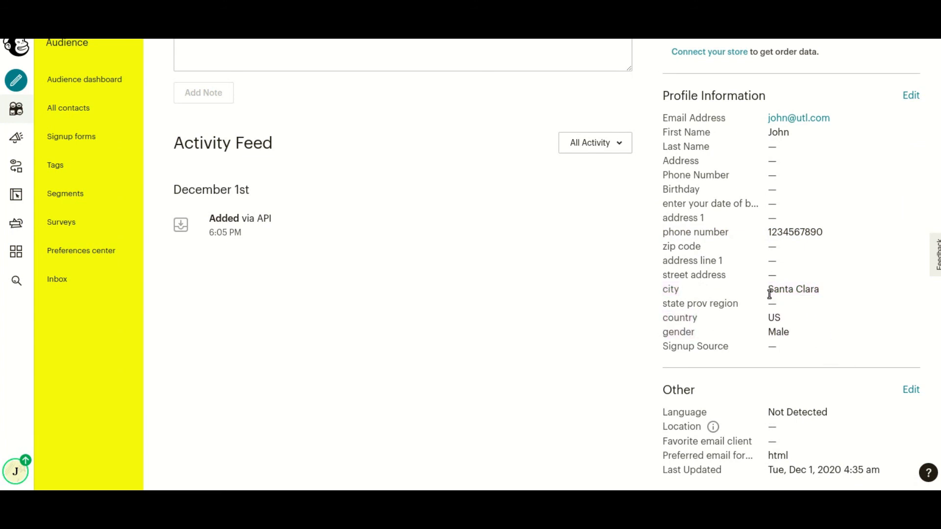